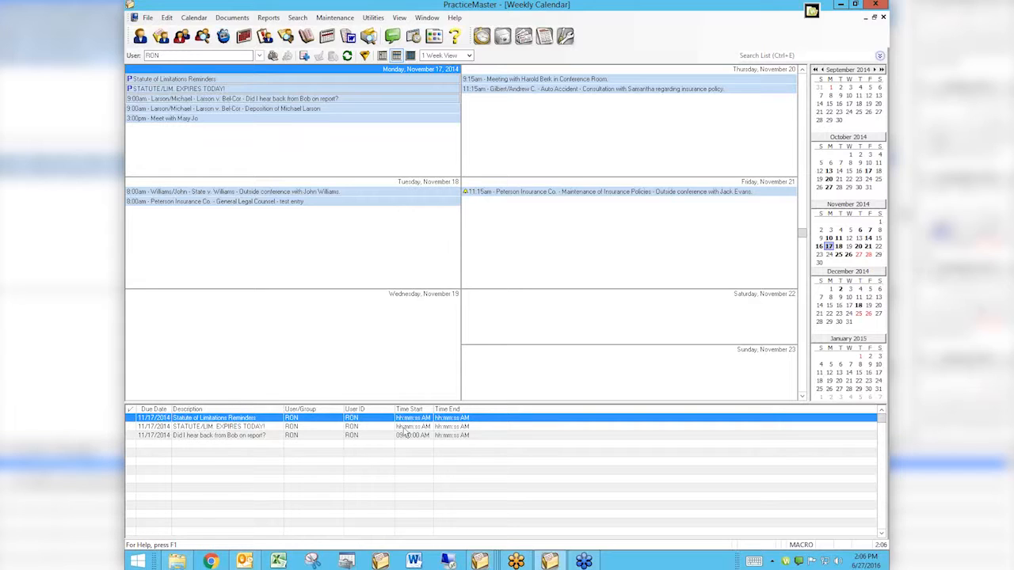
# Step: Resize the task list area below the weekly calendar so that about five task rows fit
pyautogui.moveTo(376, 404); pyautogui.dragTo(374, 534)
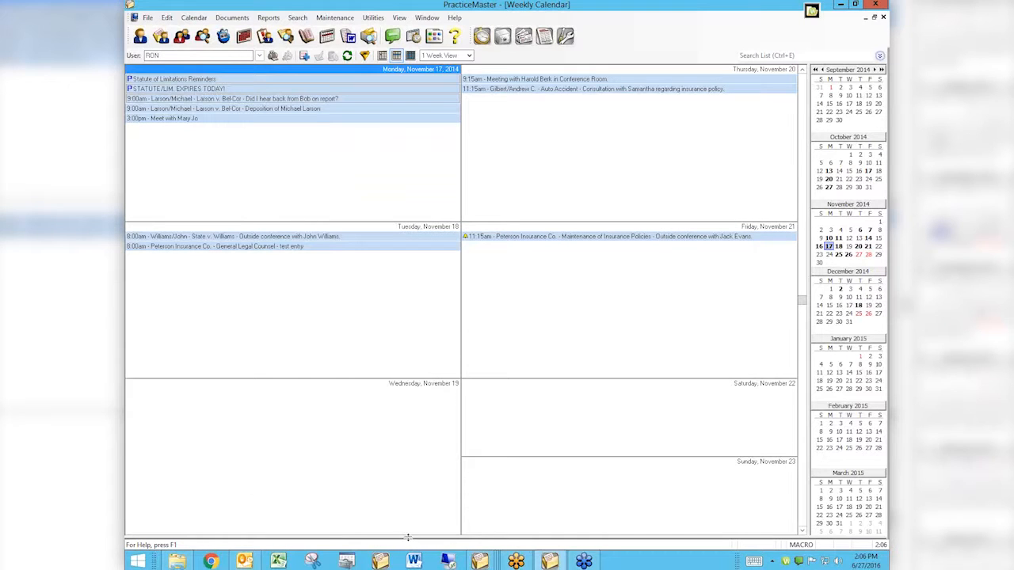
pyautogui.moveTo(410, 537); pyautogui.dragTo(414, 496)
pyautogui.moveTo(413, 434); pyautogui.dragTo(414, 440)
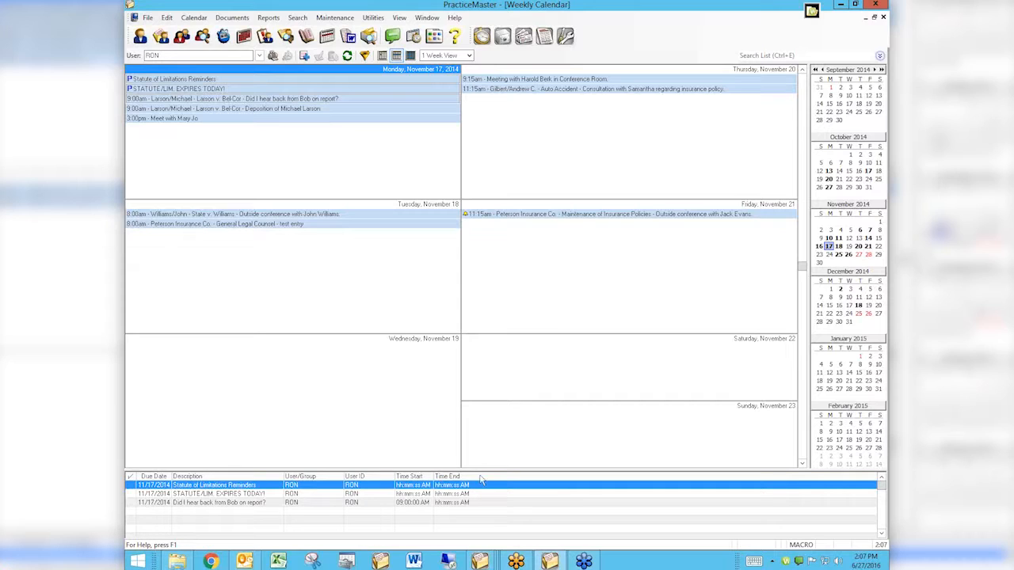
# Step: Set the task list's column layout to [Task_List] in the calendar properties
pyautogui.rightClick(498, 479)
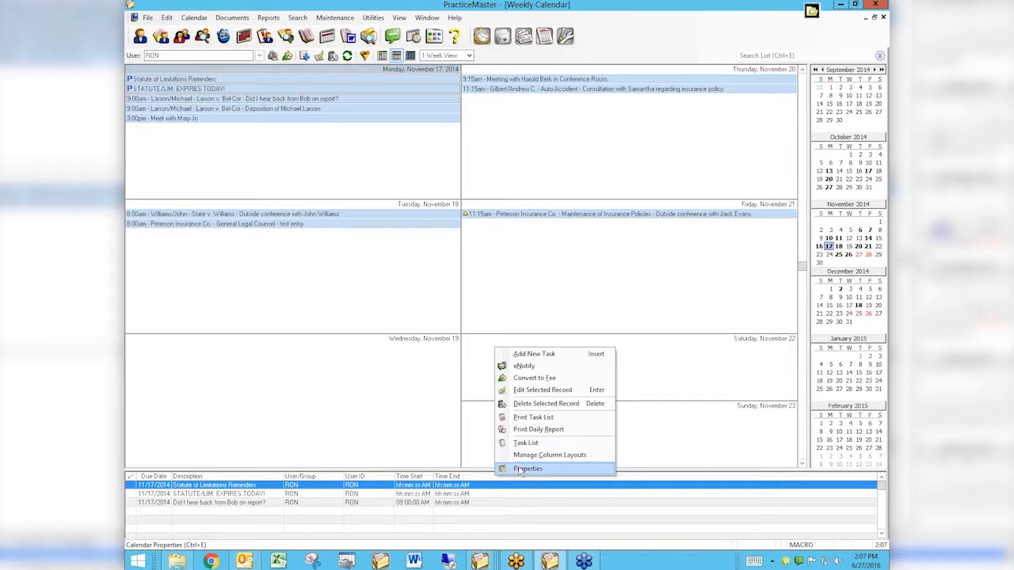
pyautogui.click(527, 469)
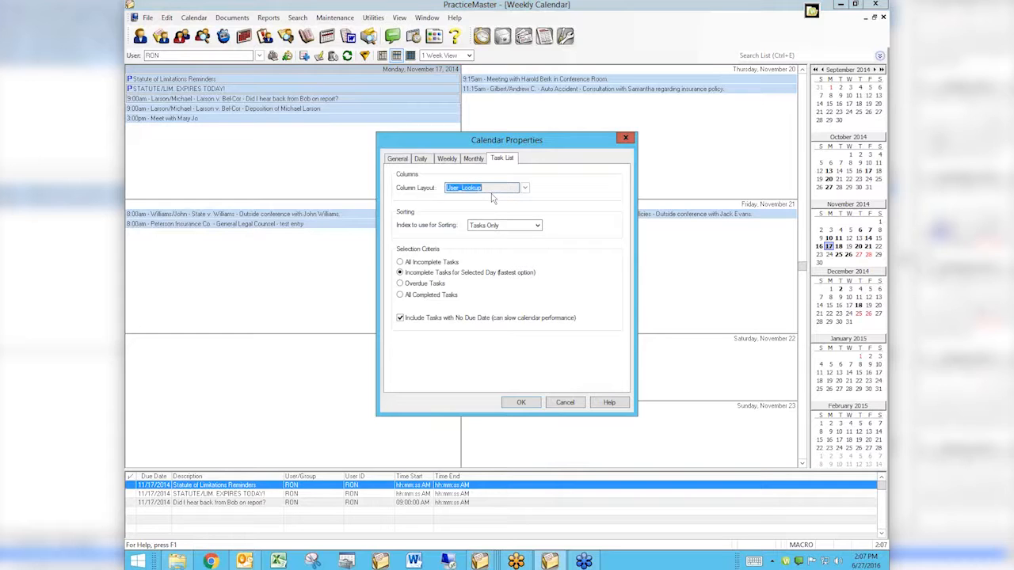
pyautogui.click(526, 190)
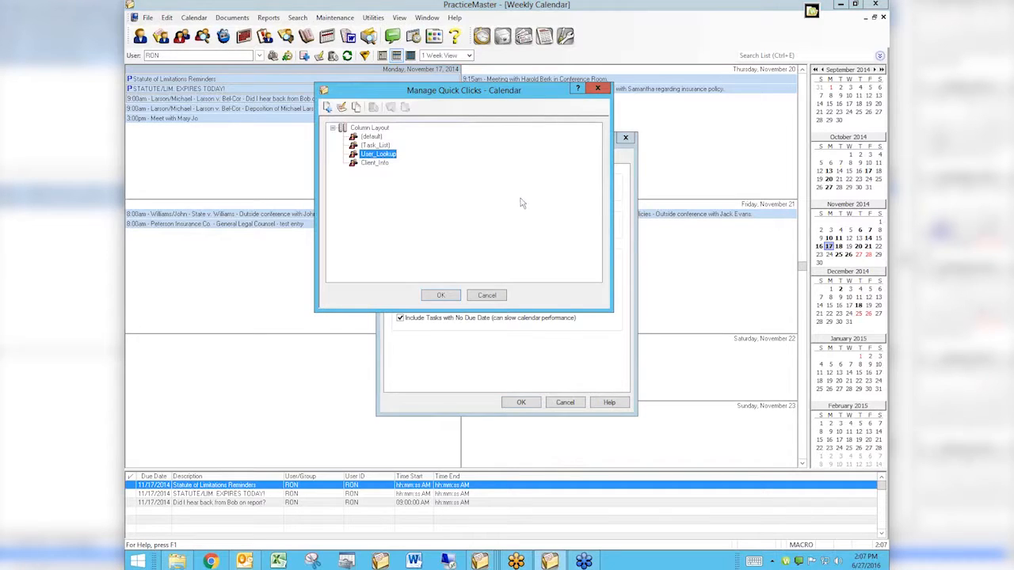
pyautogui.click(370, 145)
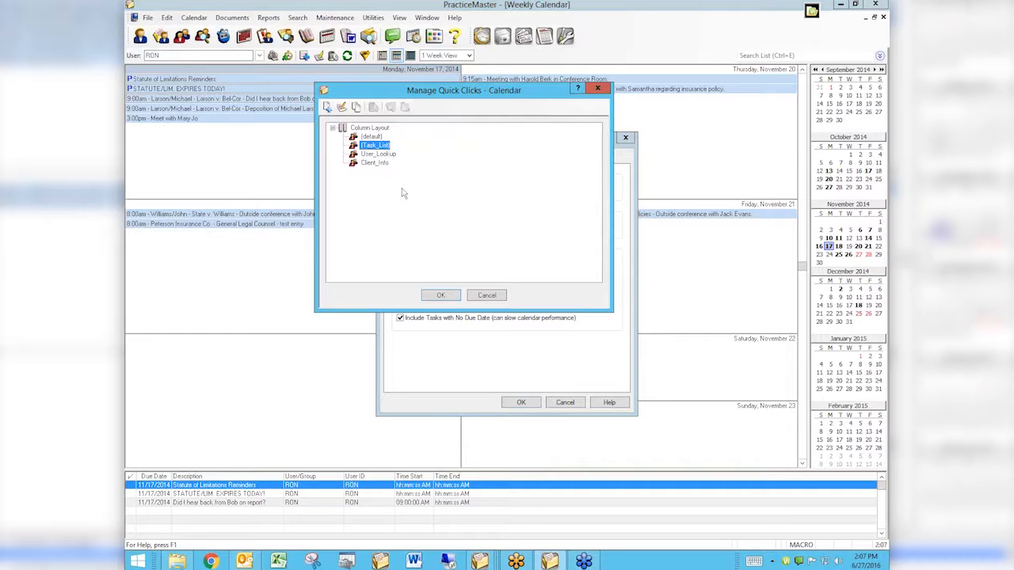
pyautogui.click(442, 294)
pyautogui.click(521, 403)
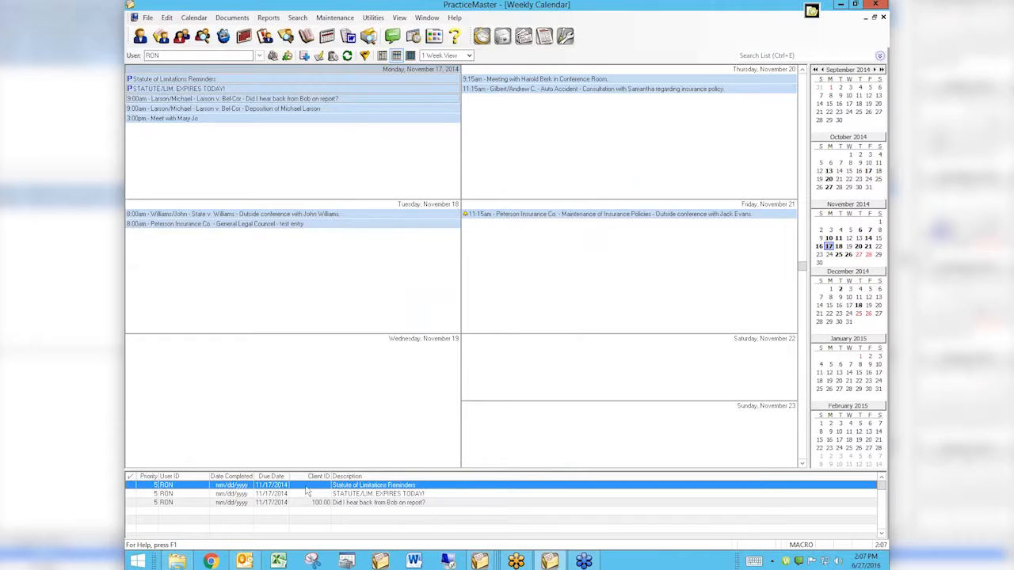
# Step: Create a new column layout for the task list and name it MJ - Tasklist
pyautogui.rightClick(492, 481)
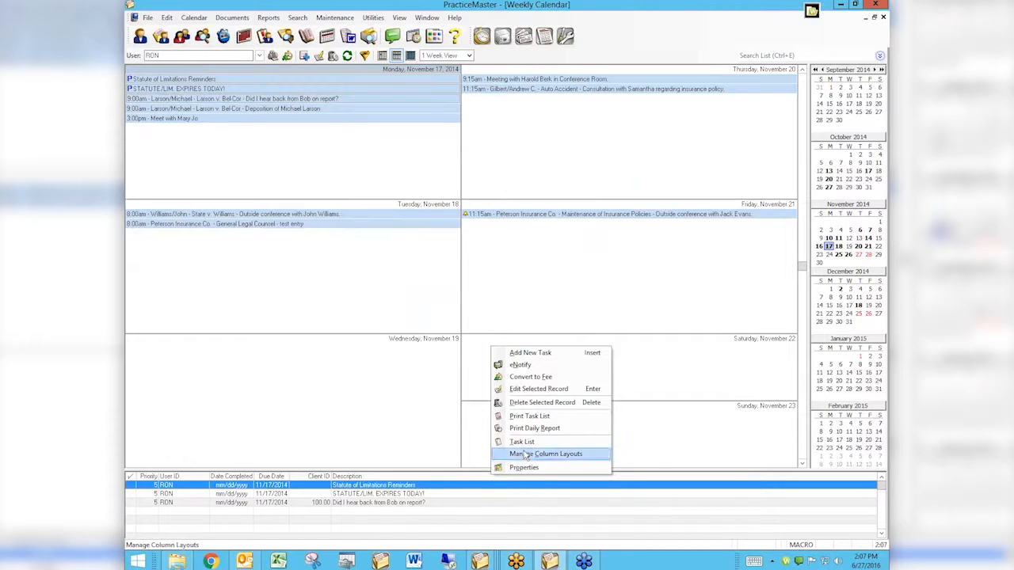
pyautogui.click(519, 468)
pyautogui.click(515, 189)
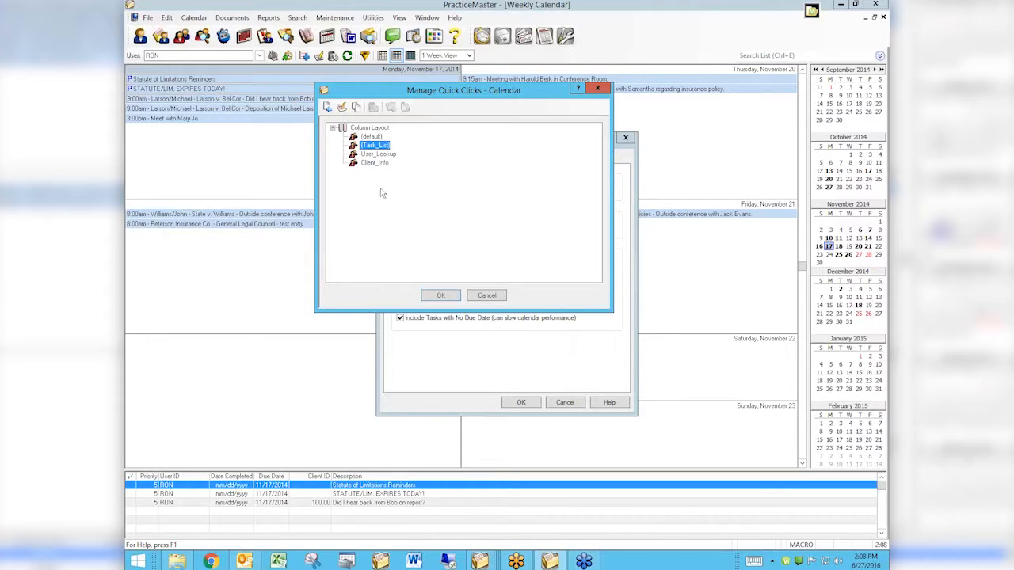
pyautogui.click(327, 107)
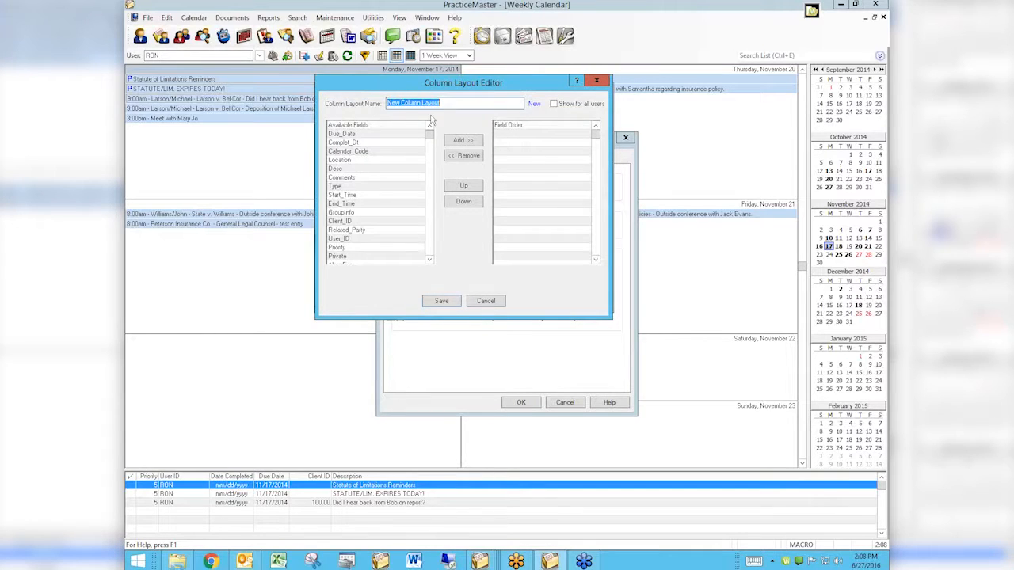
pyautogui.write('MJ - Tasklist')
pyautogui.moveTo(419, 103); pyautogui.dragTo(392, 102)
pyautogui.write('ist')
# Step: Add the fields Due_Date, Desc, Start_Time, Client_ID, Client_Name and Client_Desc to the new column layout
pyautogui.doubleClick(350, 134)
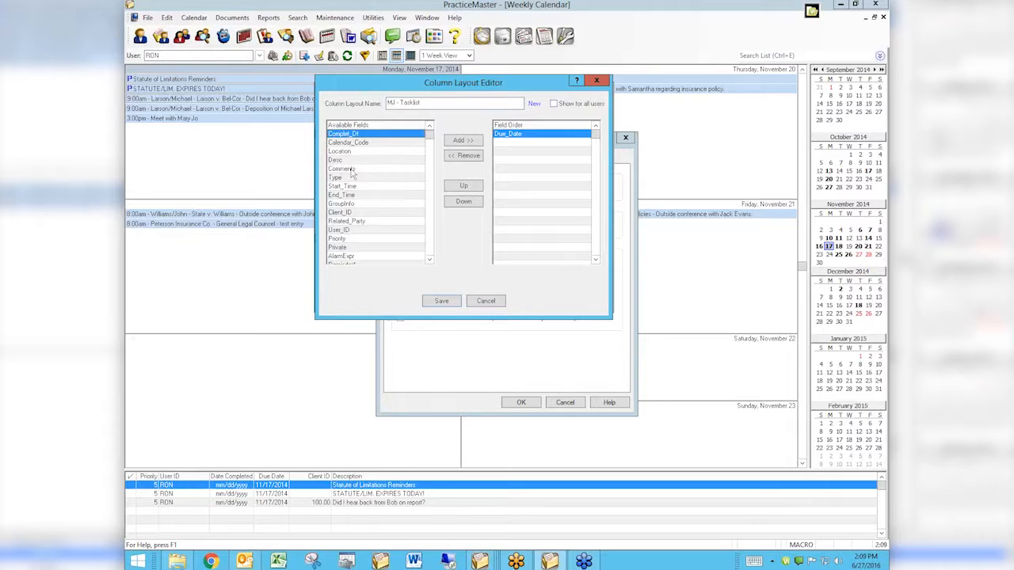
pyautogui.doubleClick(338, 160)
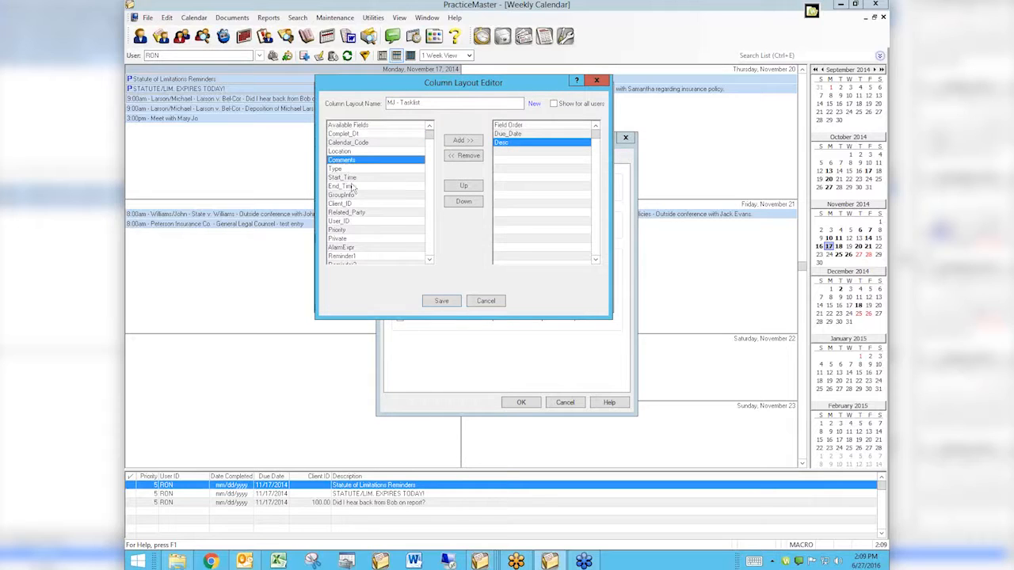
pyautogui.doubleClick(347, 179)
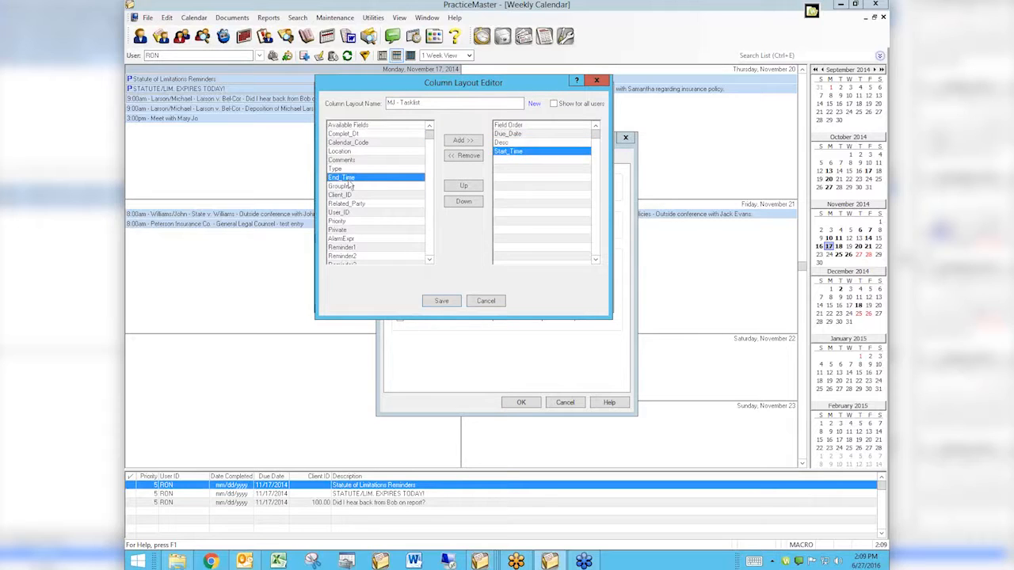
pyautogui.doubleClick(352, 195)
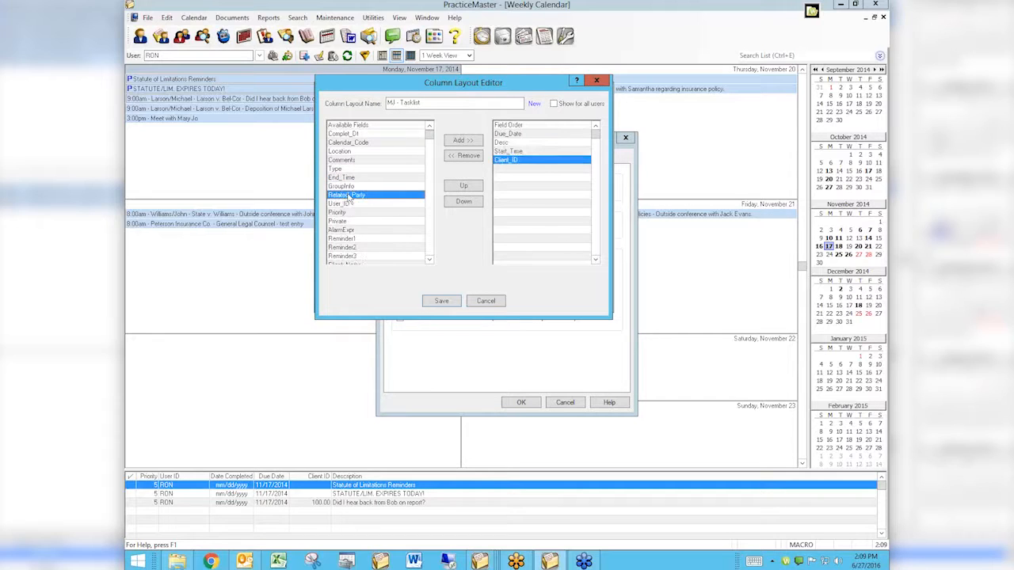
pyautogui.moveTo(430, 136); pyautogui.dragTo(430, 256)
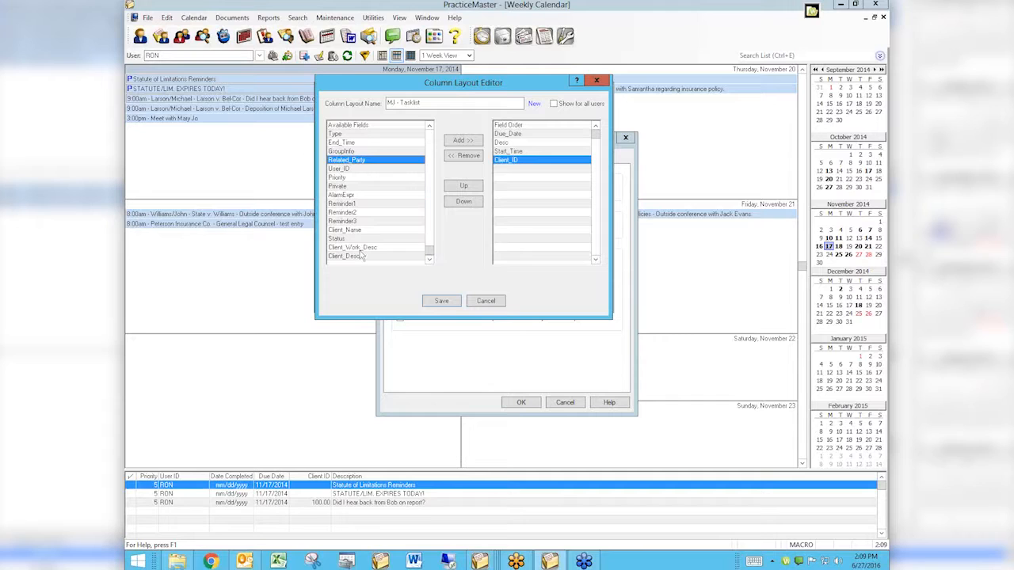
pyautogui.doubleClick(341, 230)
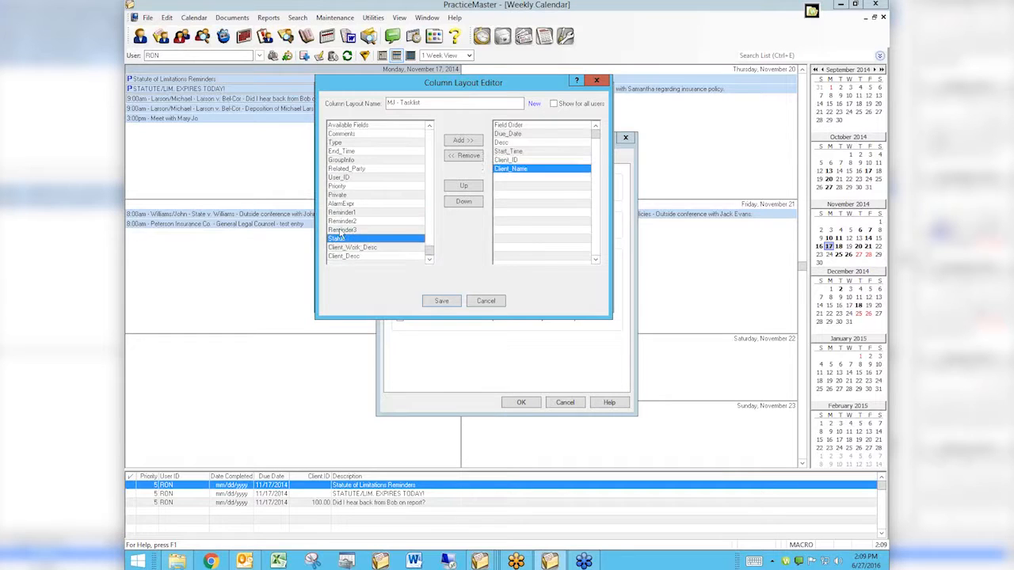
pyautogui.doubleClick(351, 257)
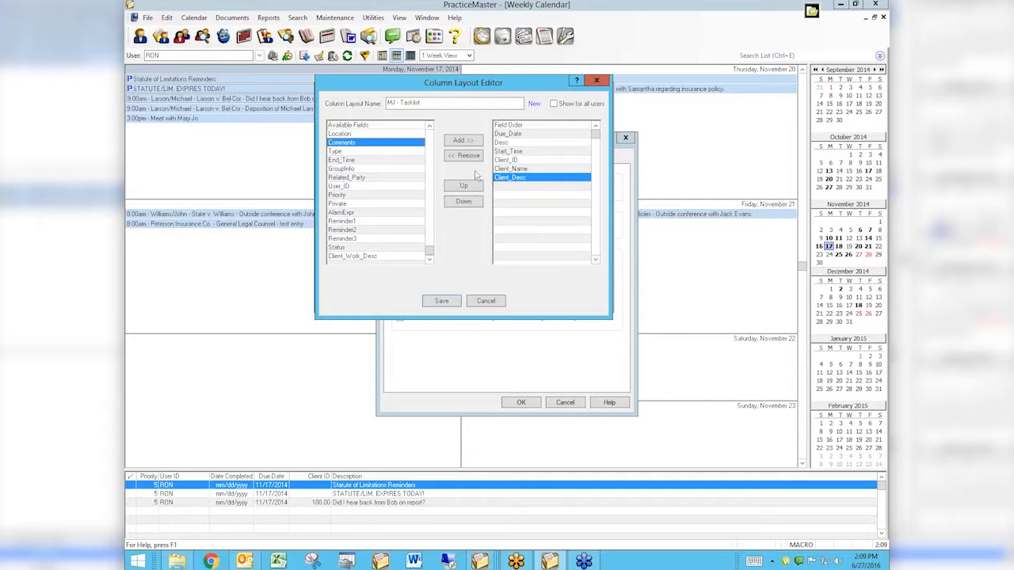
# Step: Reposition the Desc field to the end of the field order, below Client_Desc
pyautogui.click(507, 143)
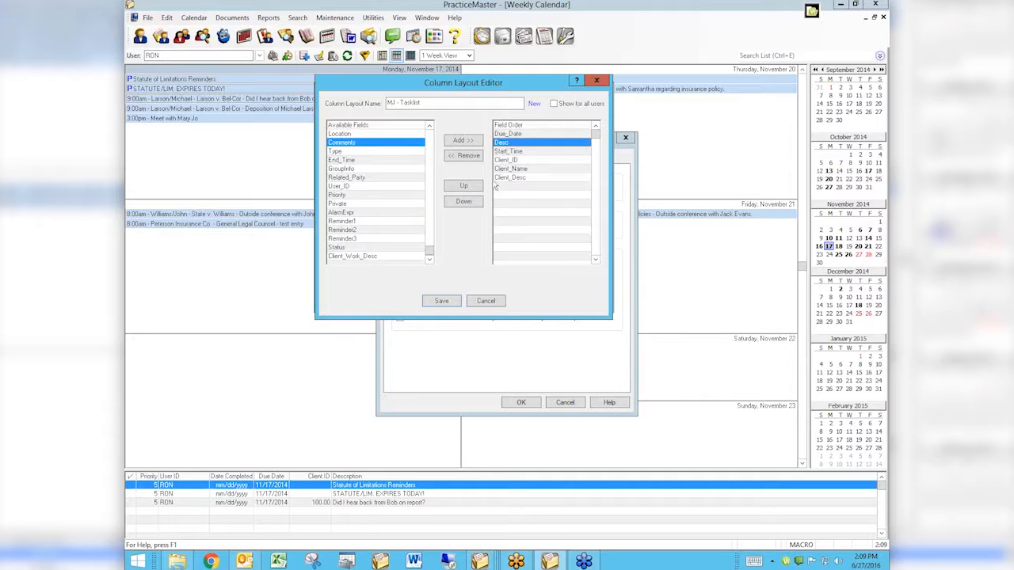
pyautogui.click(463, 202)
pyautogui.click(464, 201)
pyautogui.click(464, 201)
pyautogui.click(464, 201)
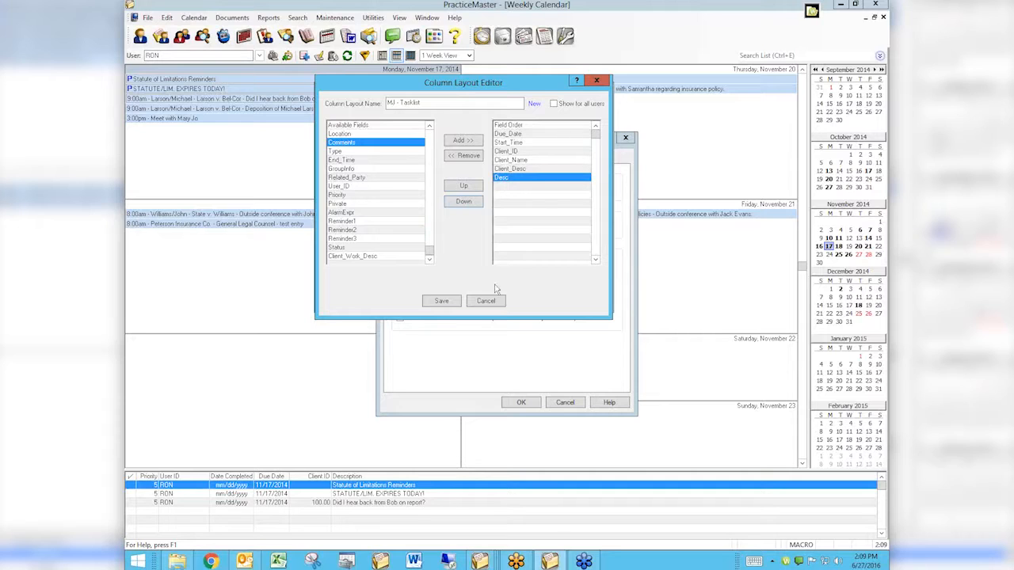
# Step: Save the MJ - Tasklist column layout and apply it to the task list
pyautogui.click(441, 301)
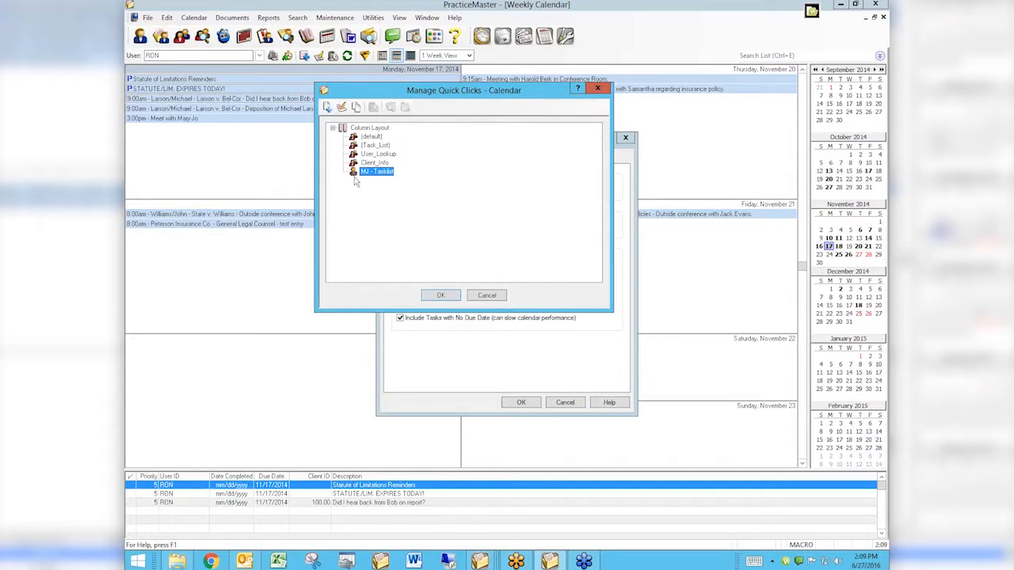
pyautogui.click(442, 298)
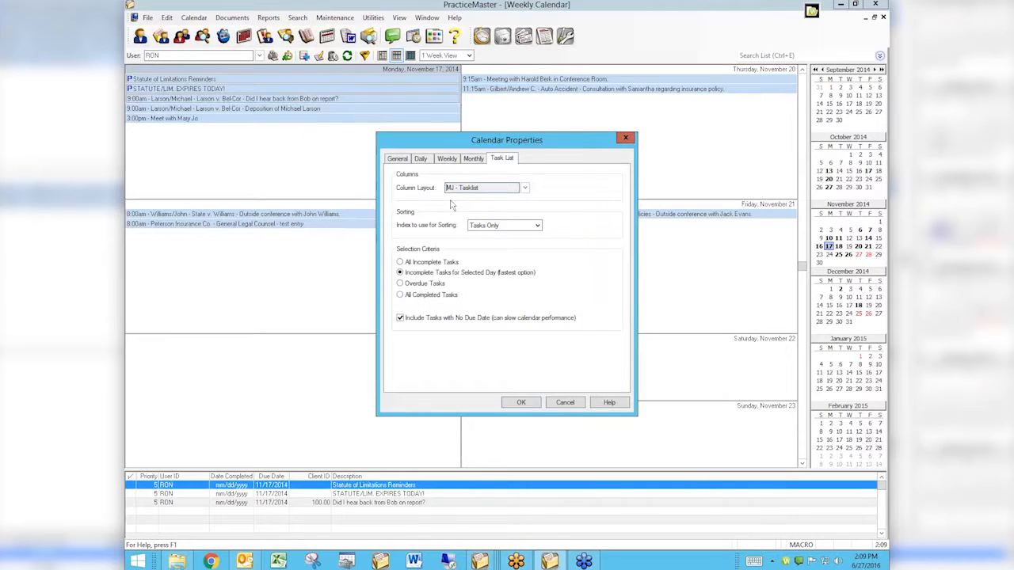
pyautogui.click(515, 403)
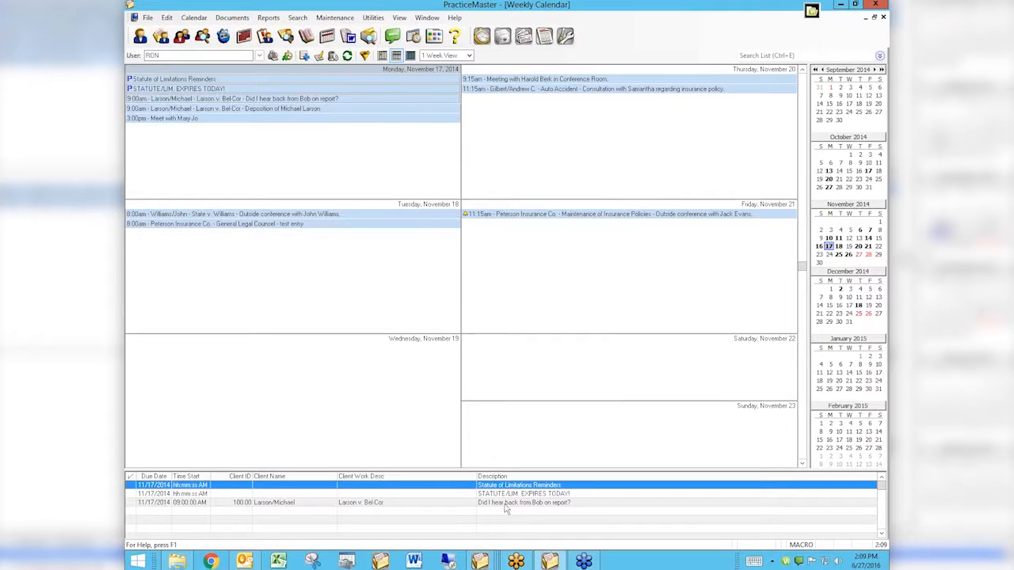
# Step: Set the task list's selection criteria to Overdue Tasks in the calendar properties
pyautogui.rightClick(545, 477)
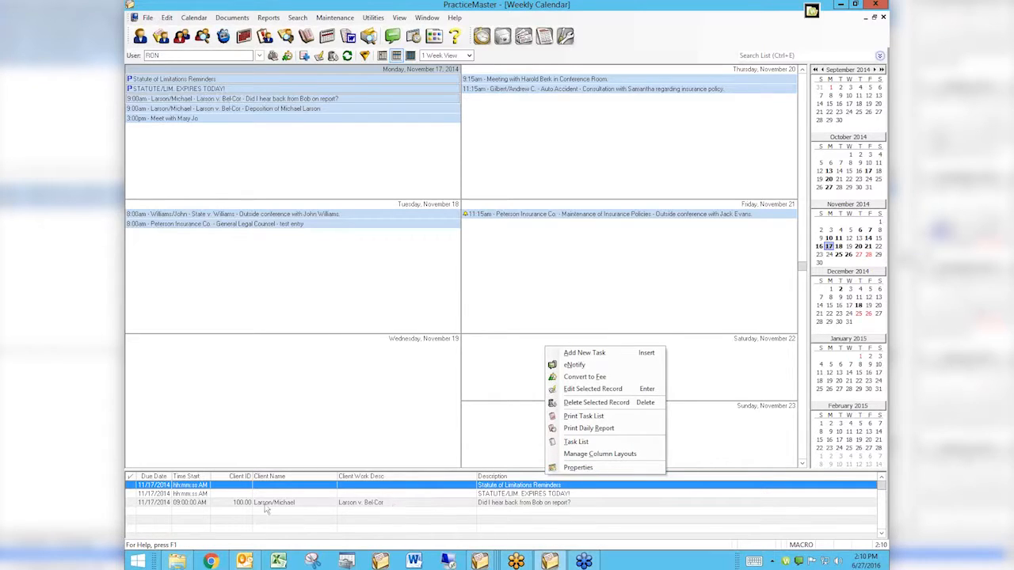
pyautogui.click(572, 468)
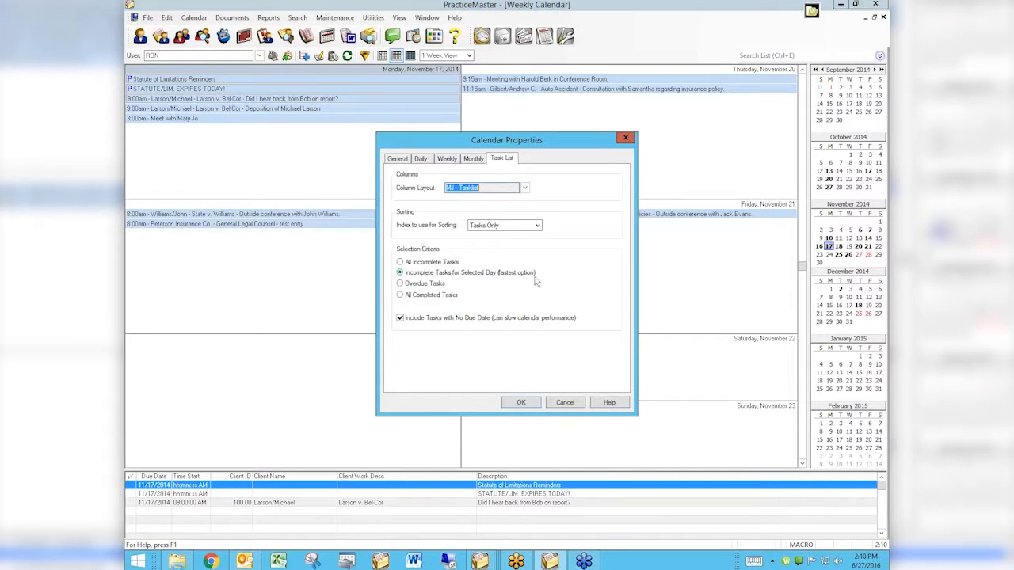
pyautogui.click(401, 284)
pyautogui.click(522, 402)
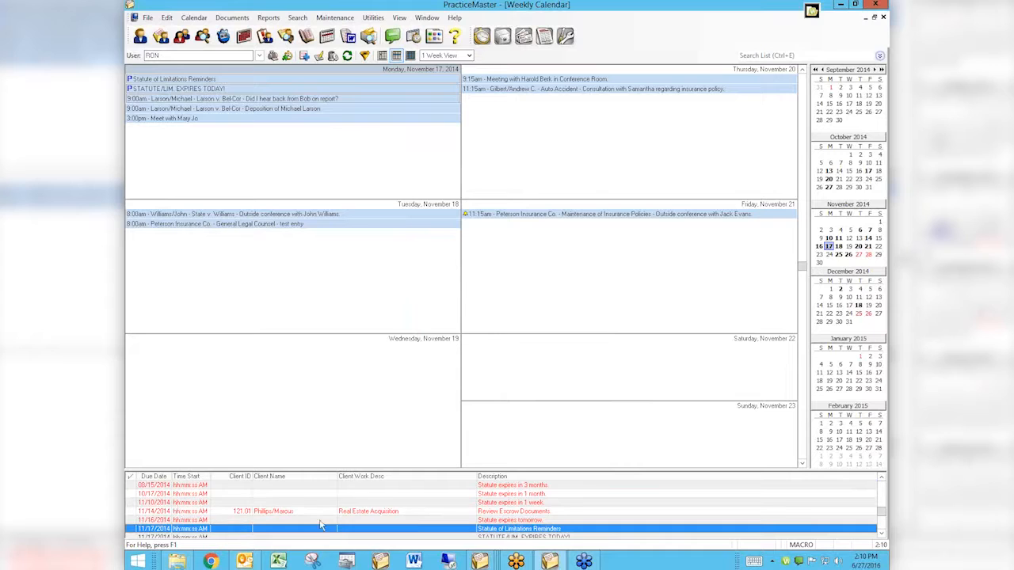
# Step: Mark the overdue task "Statute expires in 1 year" as complete, and view and close its calendar record
pyautogui.click(881, 533)
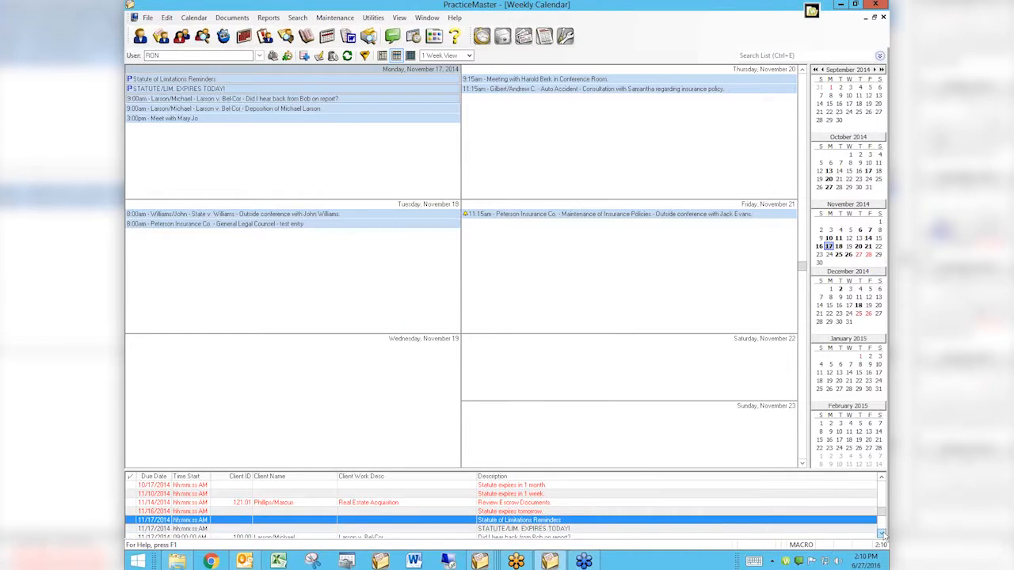
pyautogui.click(881, 534)
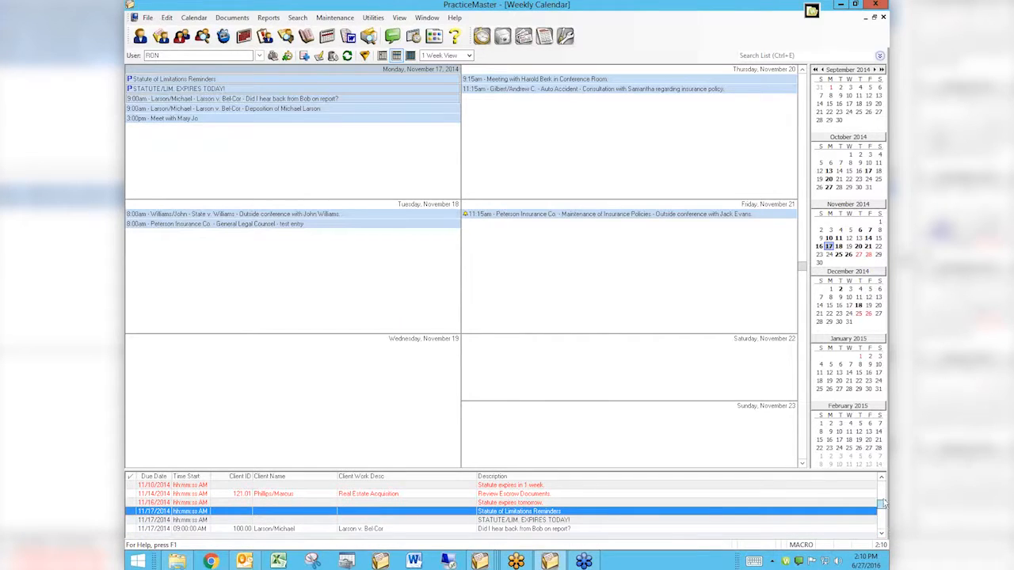
pyautogui.click(882, 483)
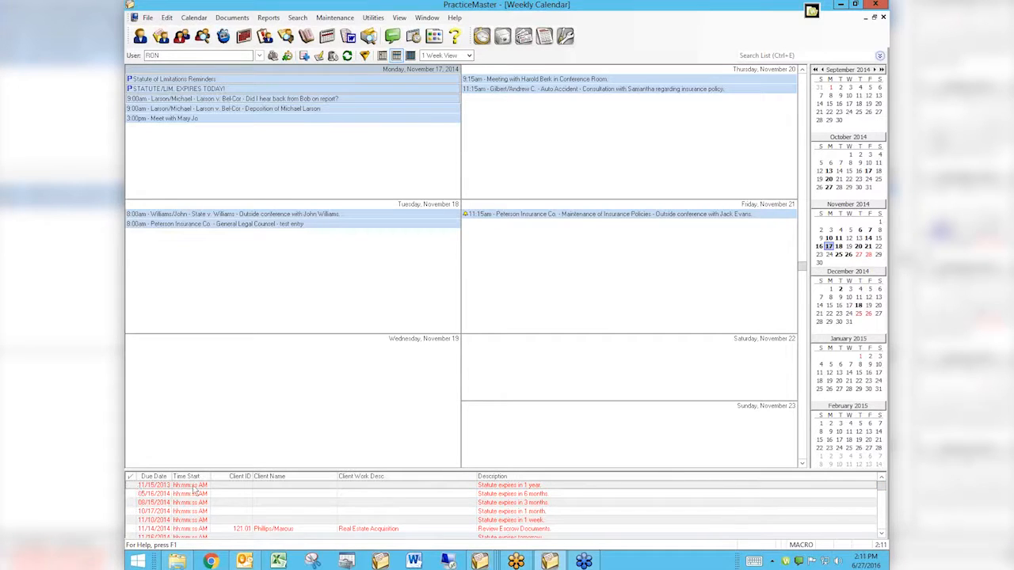
pyautogui.click(134, 486)
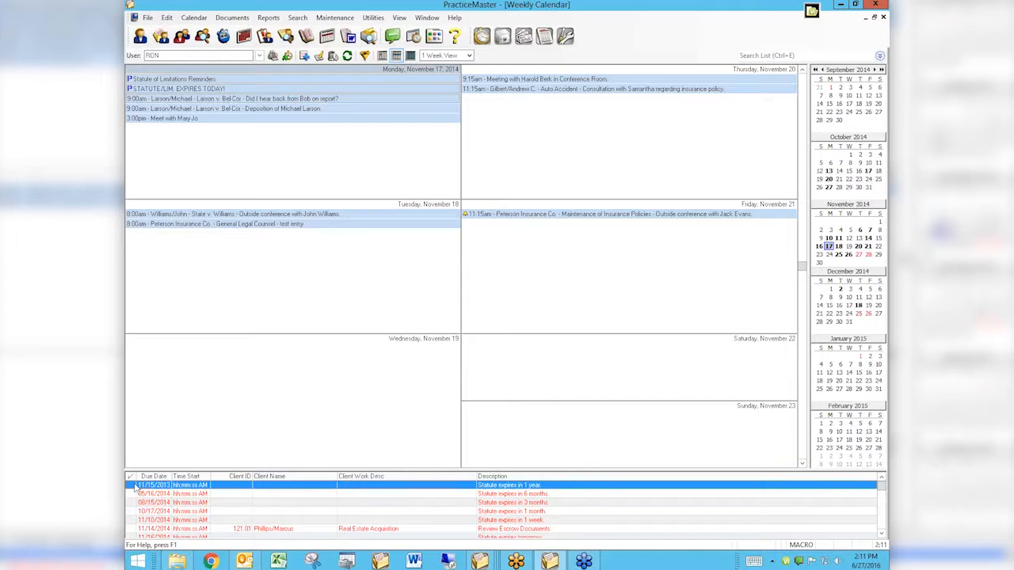
pyautogui.moveTo(519, 473); pyautogui.dragTo(554, 355)
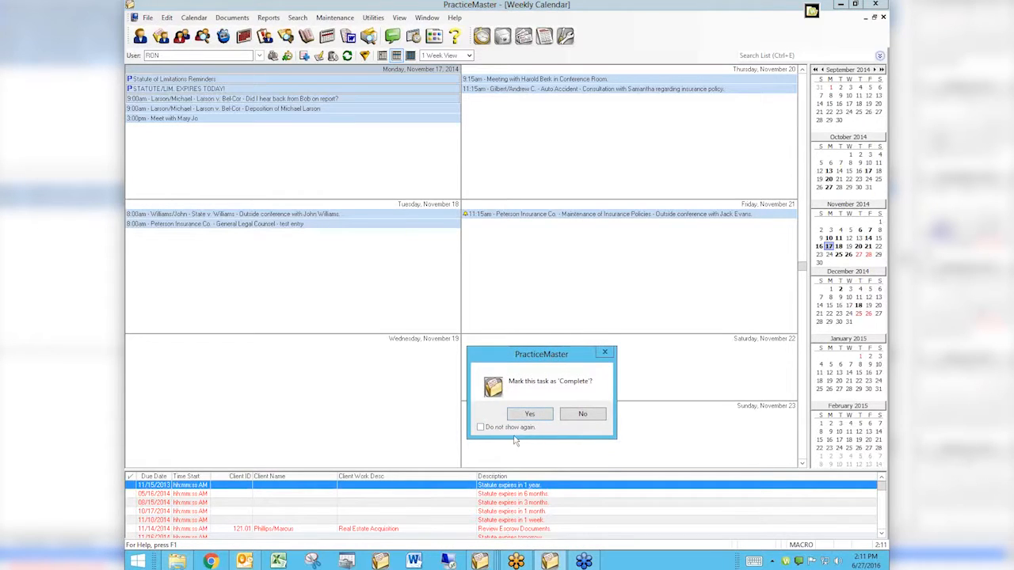
pyautogui.click(529, 414)
pyautogui.doubleClick(314, 480)
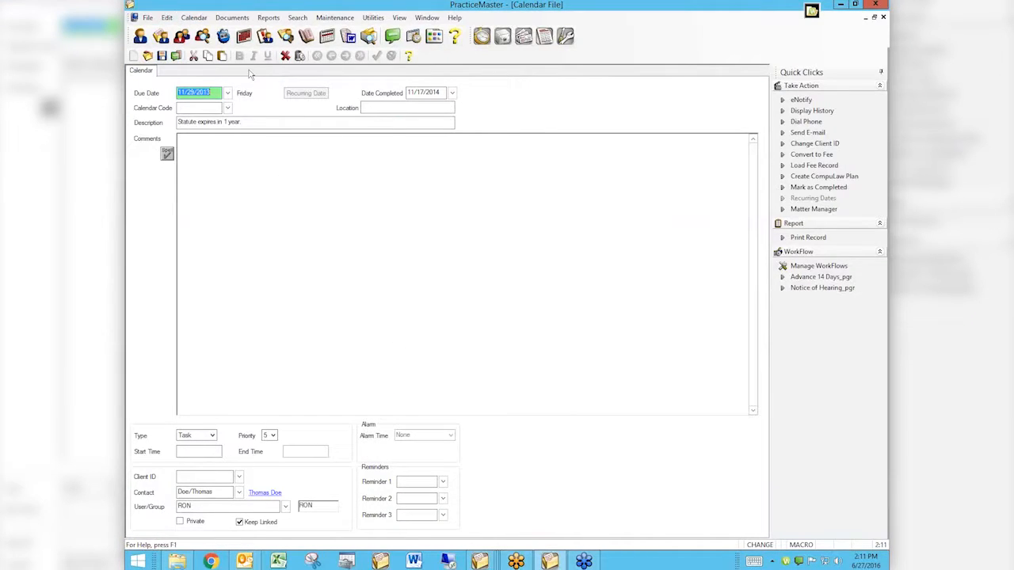
pyautogui.click(287, 56)
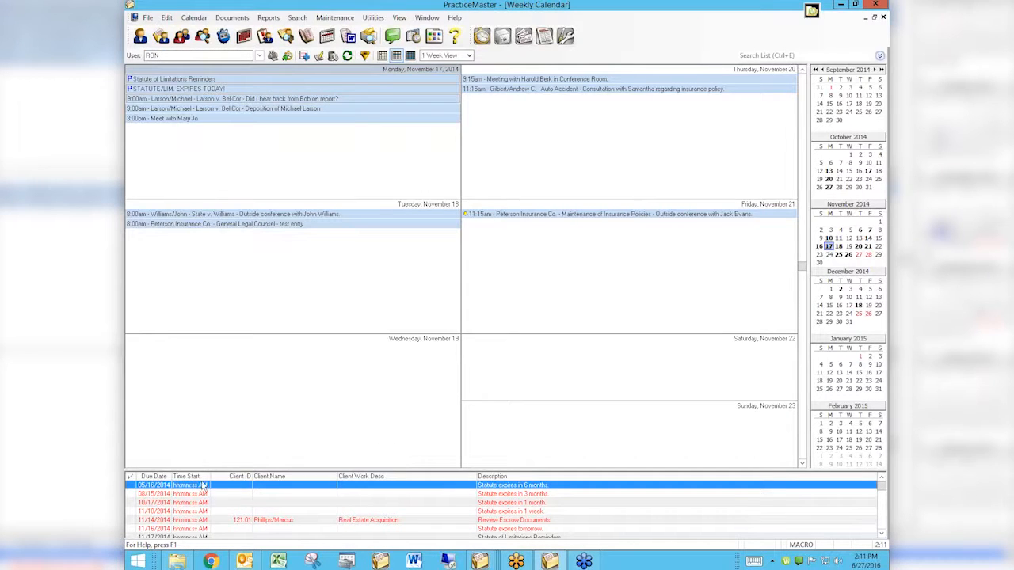
# Step: Sort the task list by Description and set its selection criteria to All Incomplete Tasks in the calendar properties
pyautogui.click(517, 477)
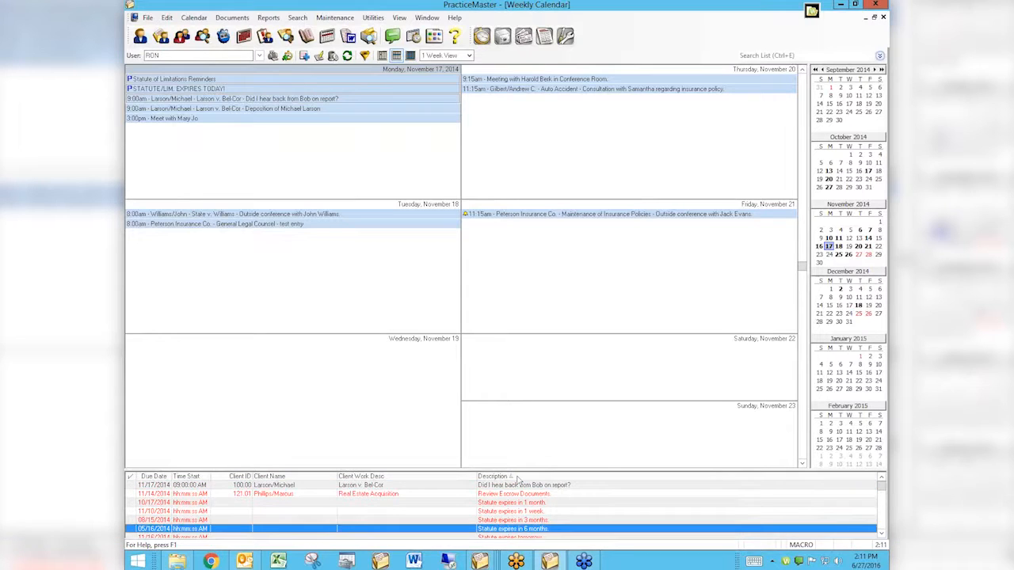
pyautogui.rightClick(517, 479)
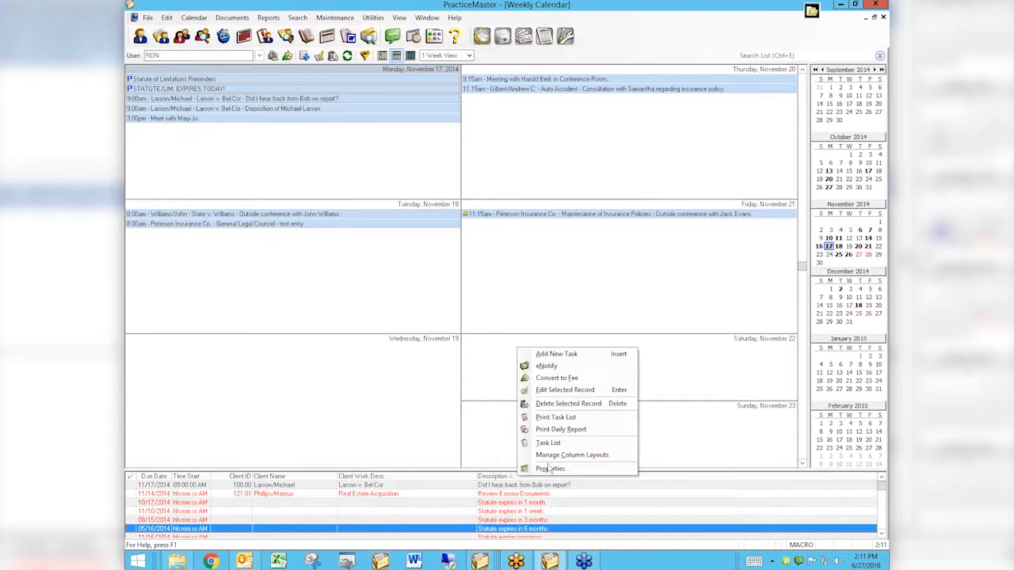
pyautogui.click(549, 469)
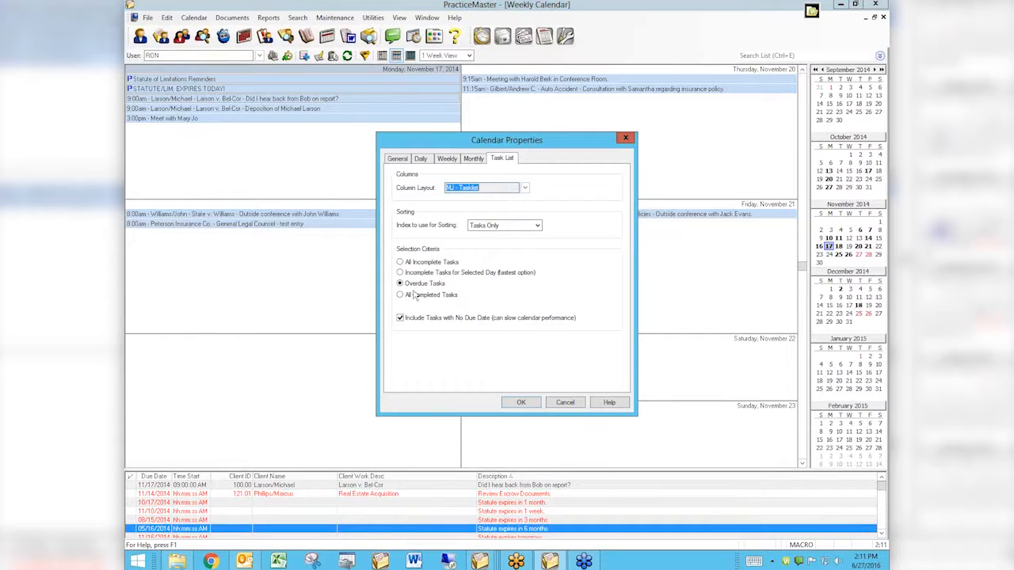
pyautogui.click(400, 284)
pyautogui.click(400, 262)
pyautogui.click(401, 285)
pyautogui.click(401, 263)
pyautogui.click(519, 404)
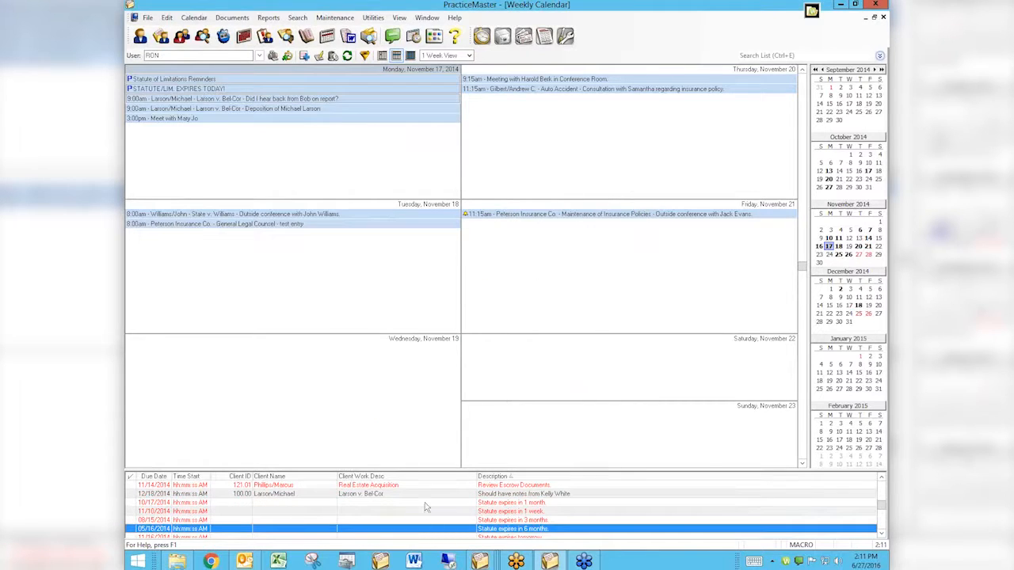
# Step: Sort the task list by Due Date and look through all incomplete tasks
pyautogui.click(157, 477)
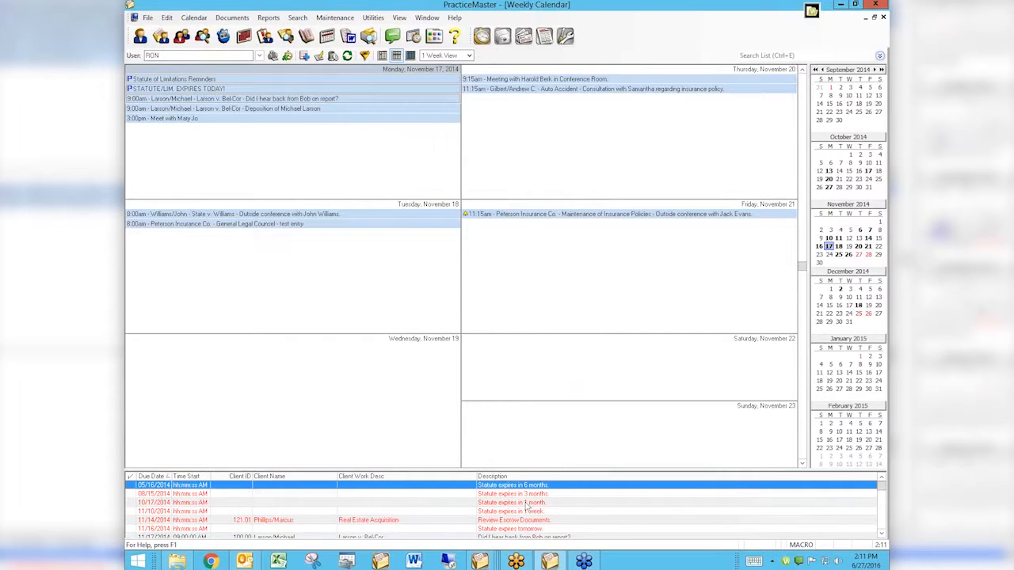
pyautogui.scroll(-2, 529, 507)
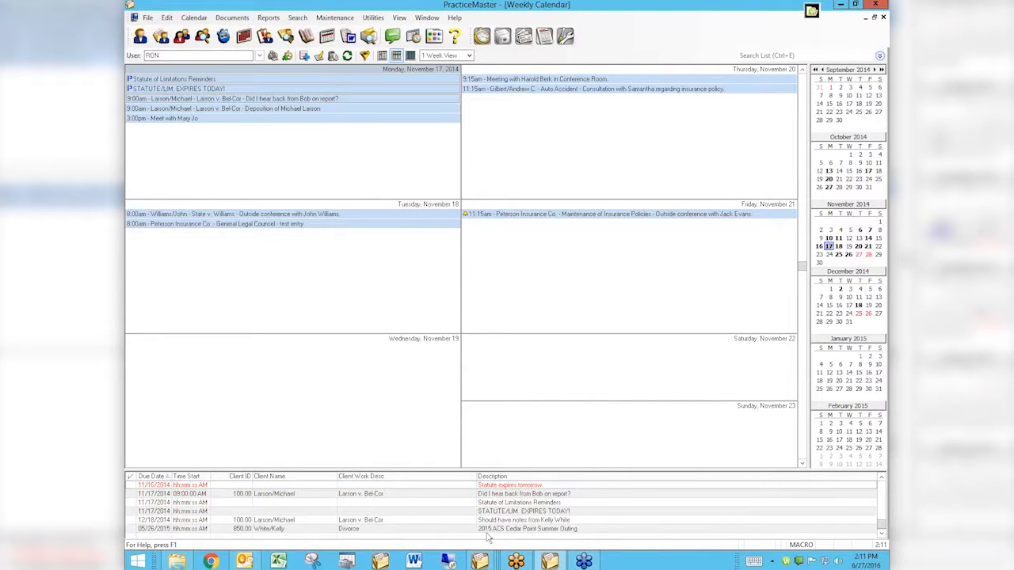
pyautogui.scroll(2, 482, 532)
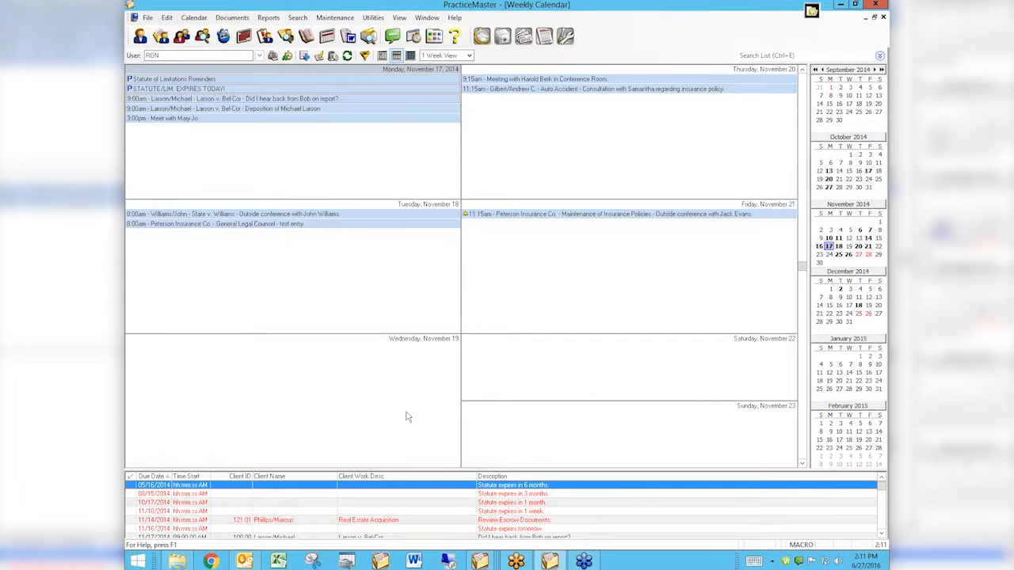
# Step: Close the weekly calendar, view the standalone Task List, and close it along with the task folders
pyautogui.click(883, 17)
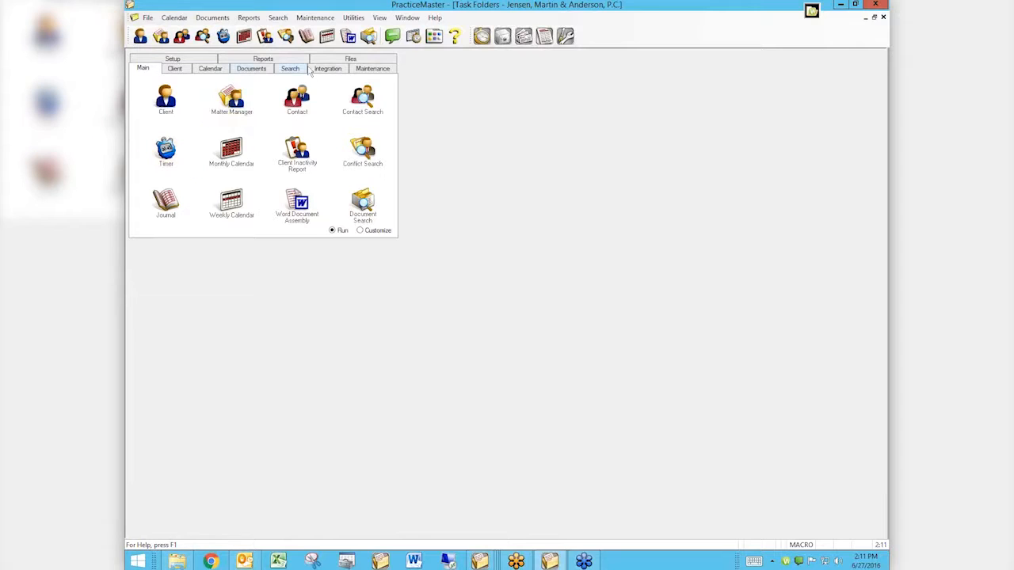
pyautogui.click(211, 69)
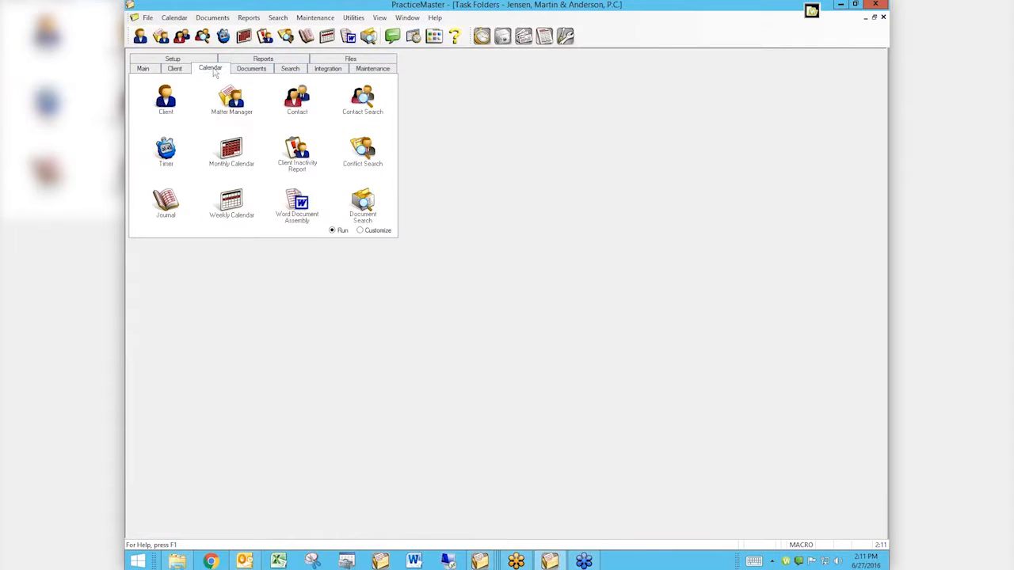
pyautogui.click(165, 153)
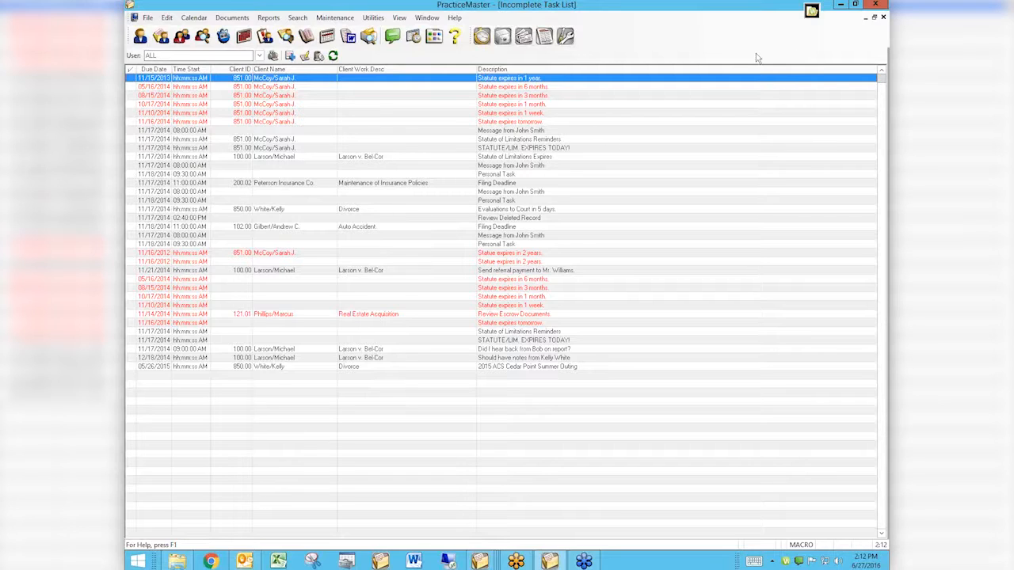
pyautogui.click(885, 18)
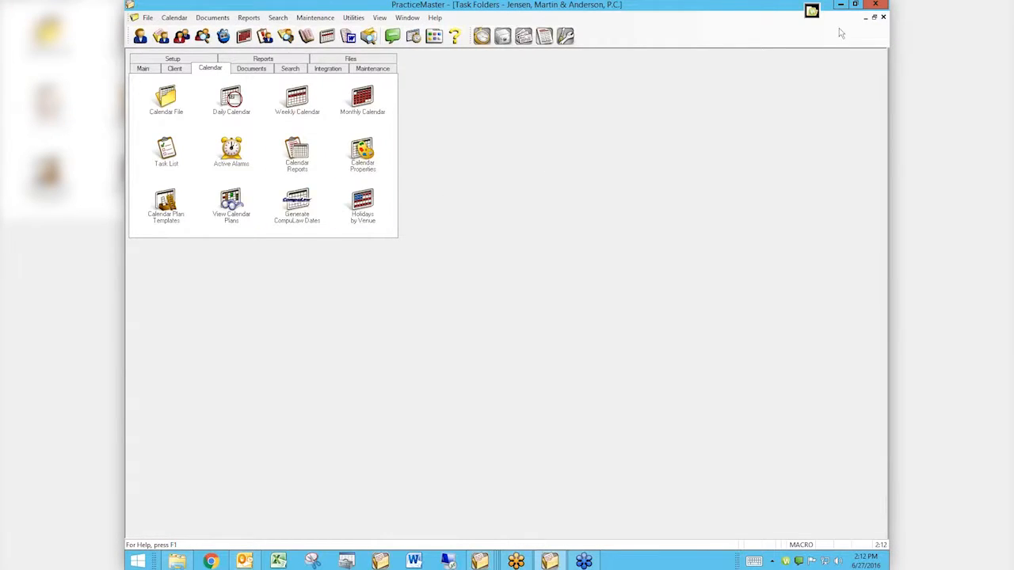
pyautogui.click(883, 17)
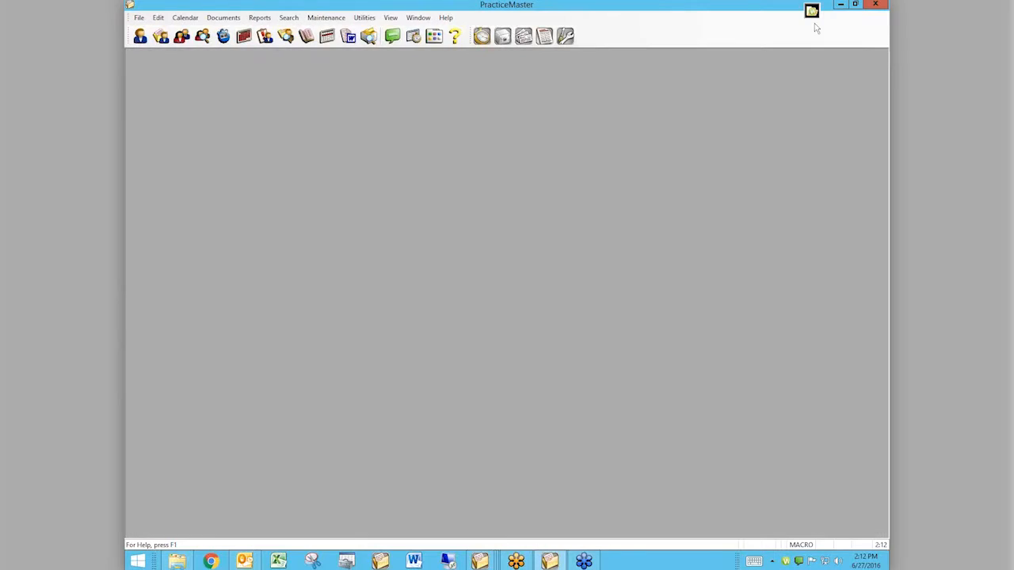
# Step: Reopen the weekly calendar and set the task list's selection criteria to Incomplete Tasks for Selected Day
pyautogui.click(327, 37)
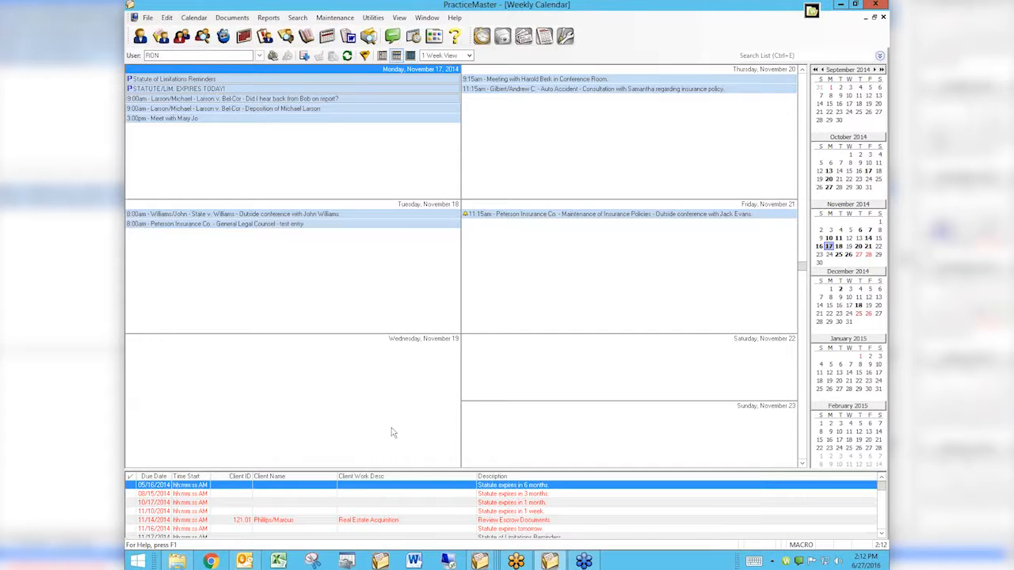
pyautogui.rightClick(445, 481)
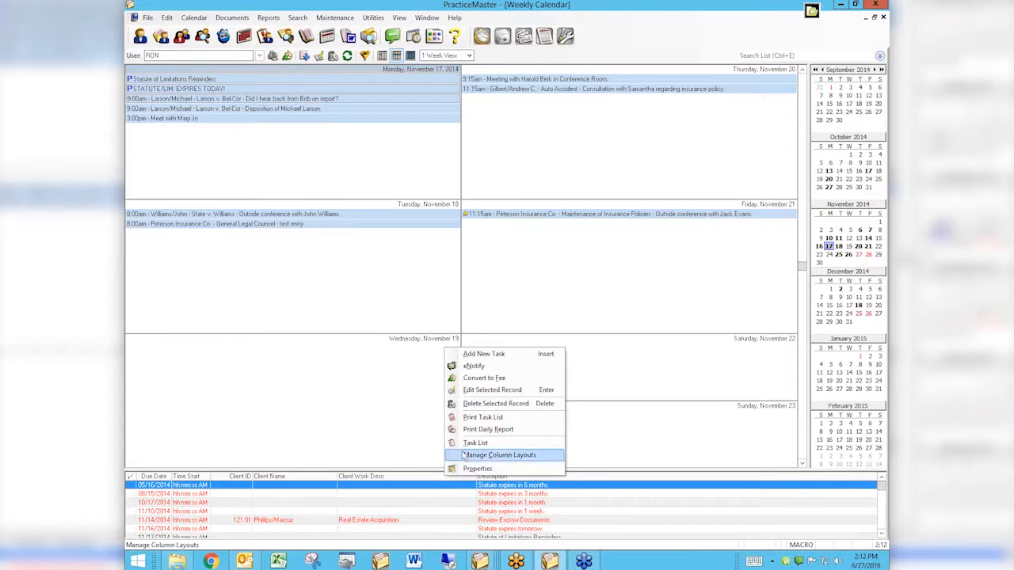
pyautogui.click(477, 469)
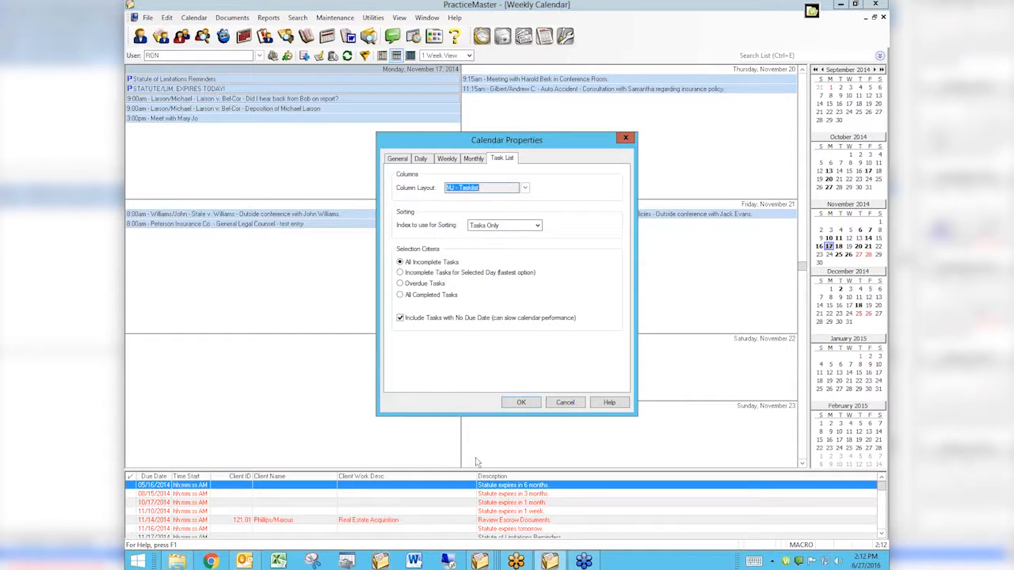
pyautogui.click(434, 273)
pyautogui.click(521, 402)
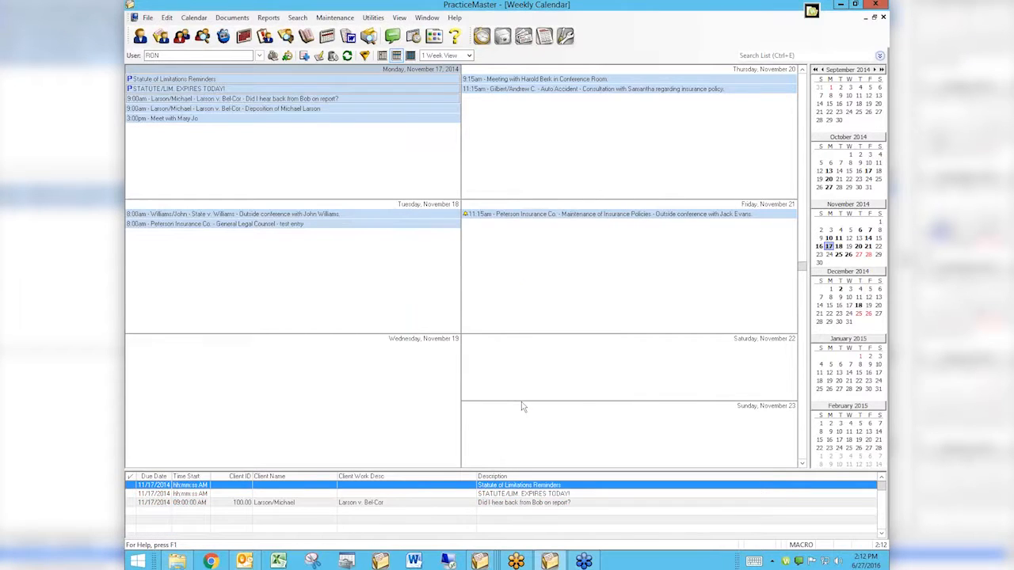
# Step: Select different days between November 17 and 22 in the weekly calendar to check the task list for each day
pyautogui.click(558, 289)
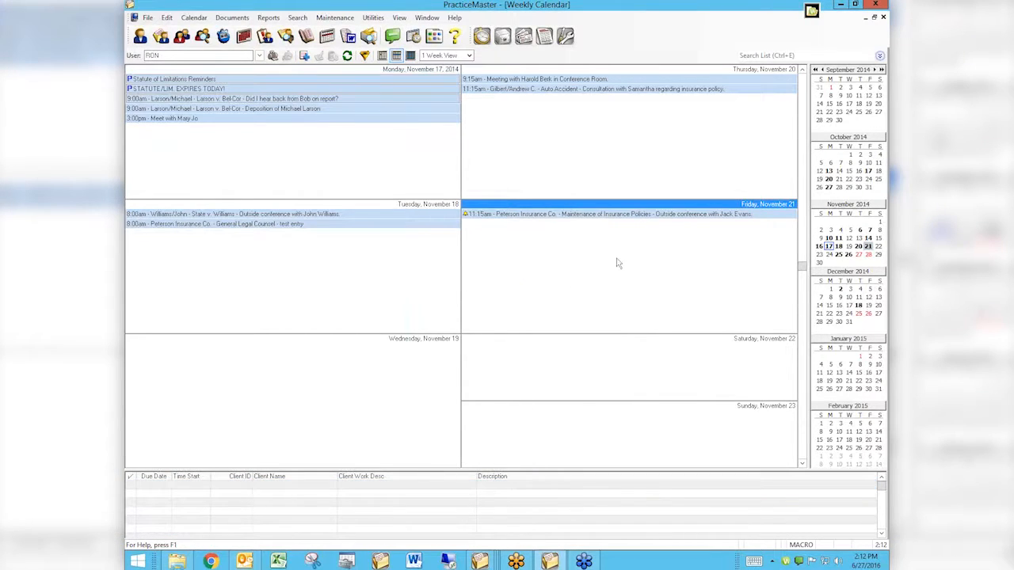
pyautogui.click(411, 294)
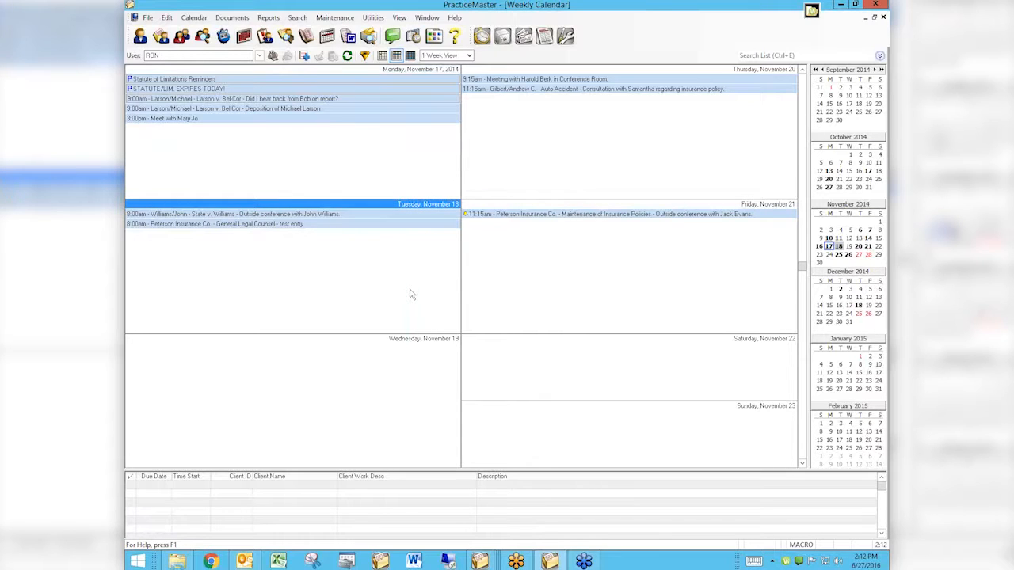
pyautogui.click(411, 149)
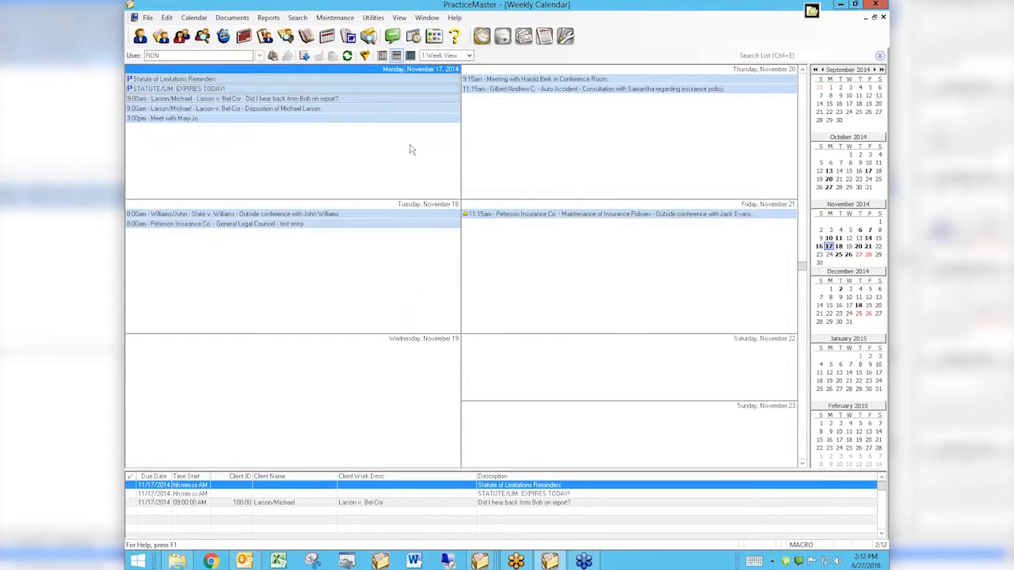
pyautogui.click(497, 233)
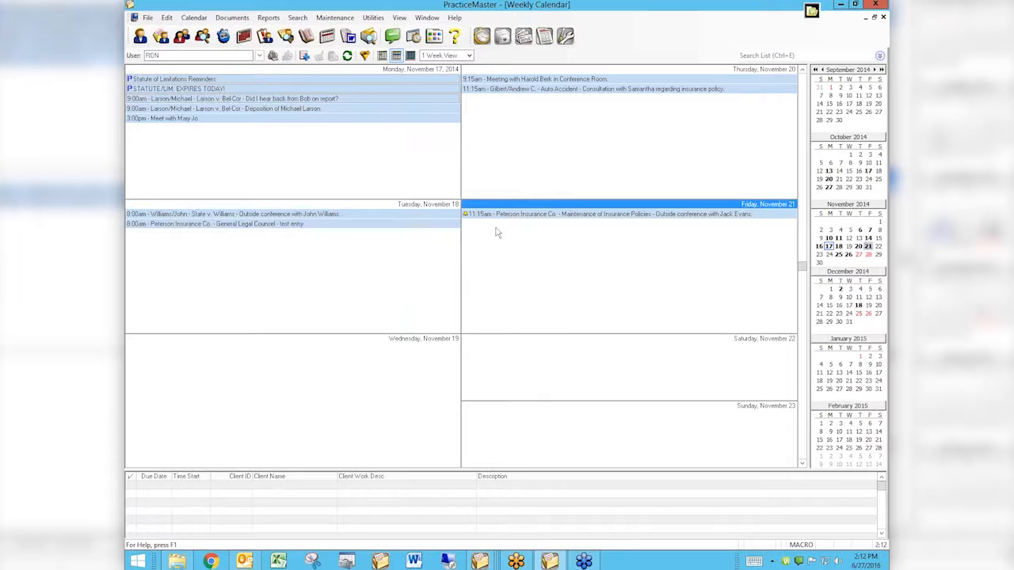
pyautogui.click(510, 172)
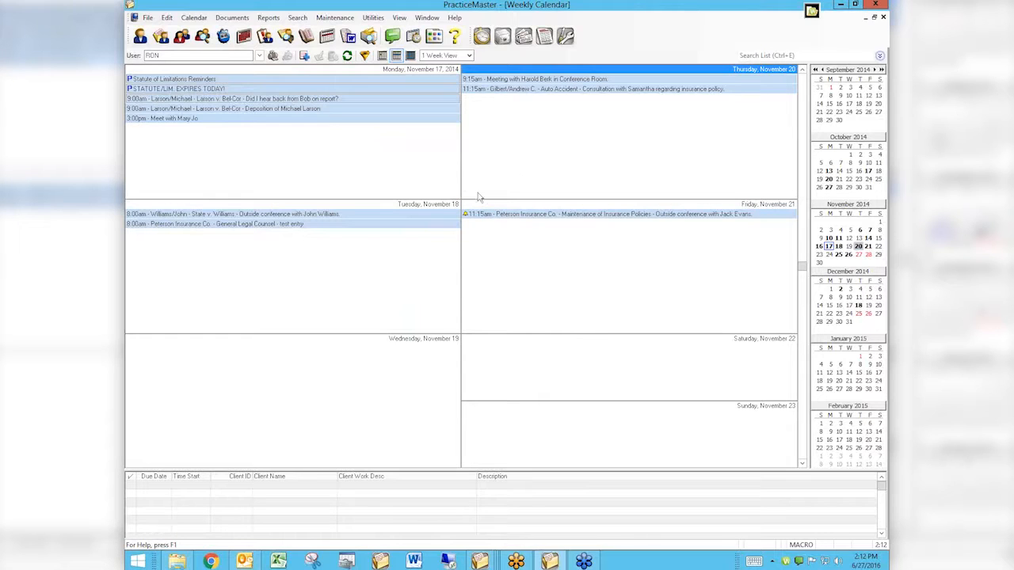
pyautogui.click(368, 373)
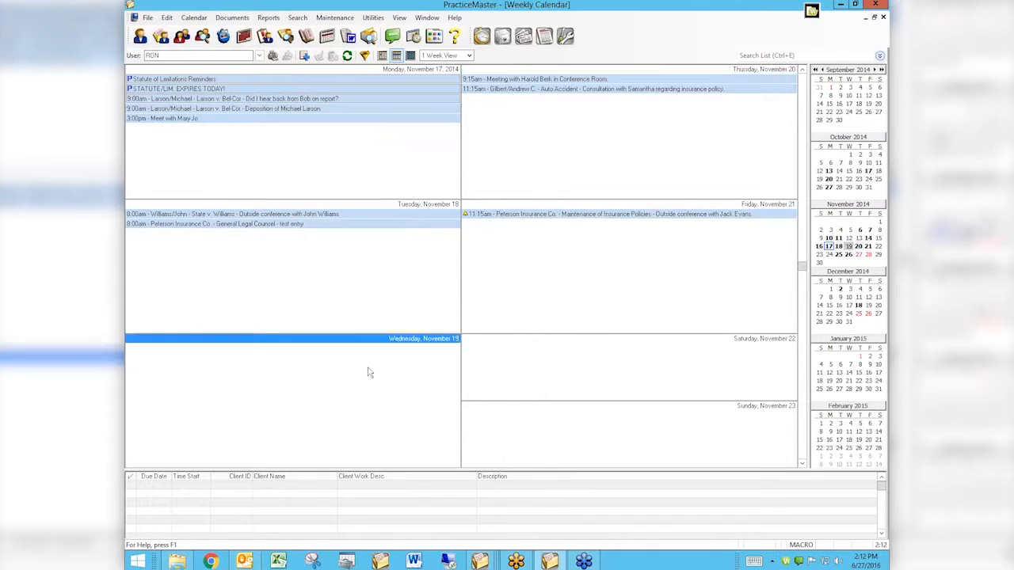
pyautogui.click(351, 147)
pyautogui.click(604, 157)
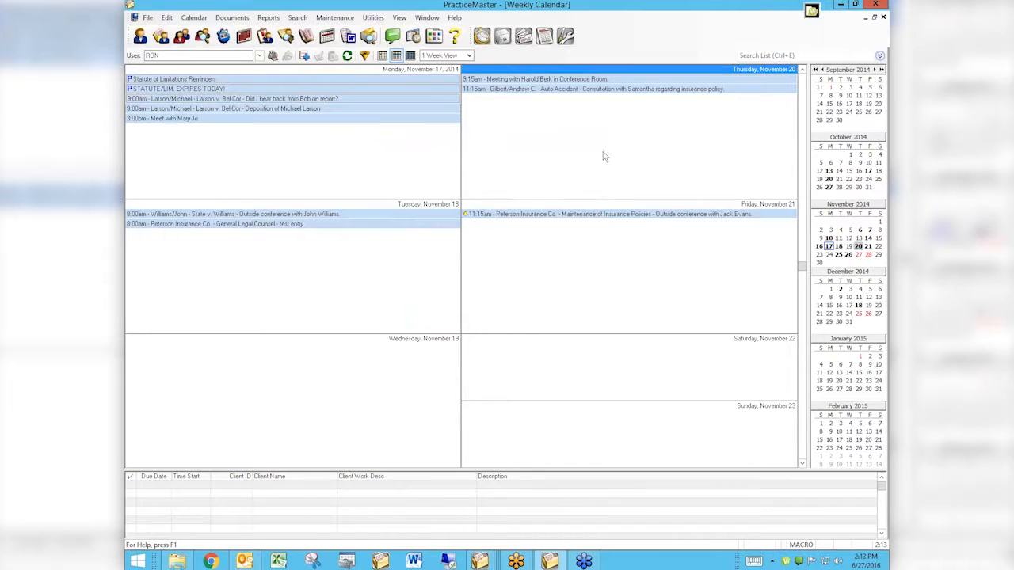
pyautogui.click(570, 299)
pyautogui.click(333, 290)
pyautogui.click(340, 421)
pyautogui.click(589, 376)
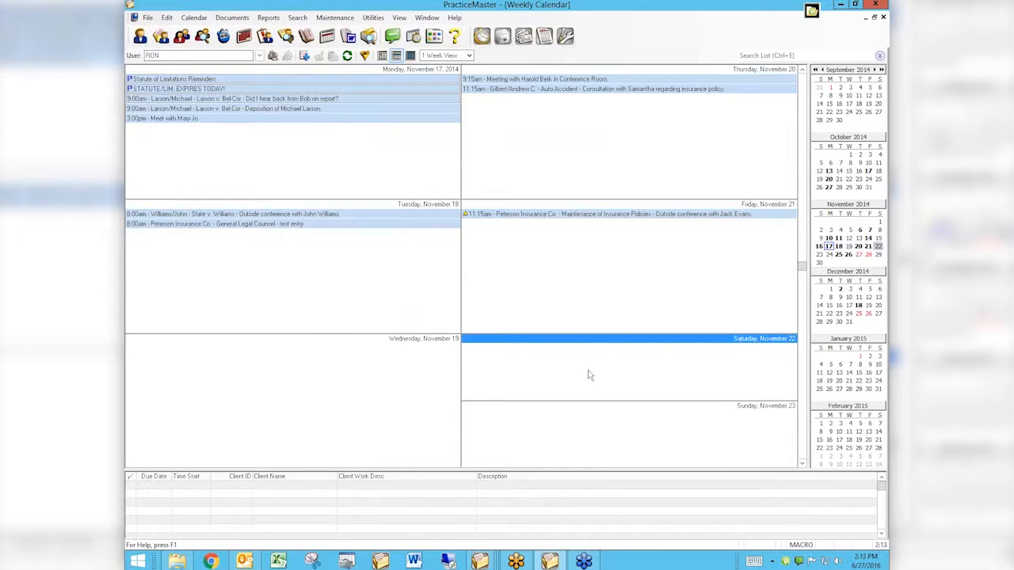
pyautogui.click(372, 290)
pyautogui.click(342, 424)
pyautogui.click(567, 310)
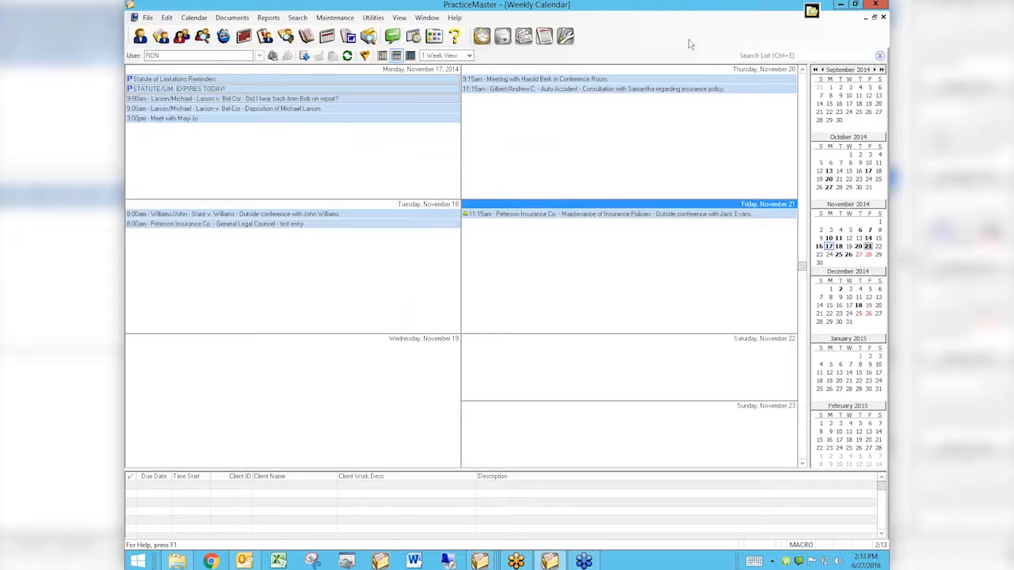
# Step: Try to open the Search Settings while the weekly calendar is still open
pyautogui.click(194, 17)
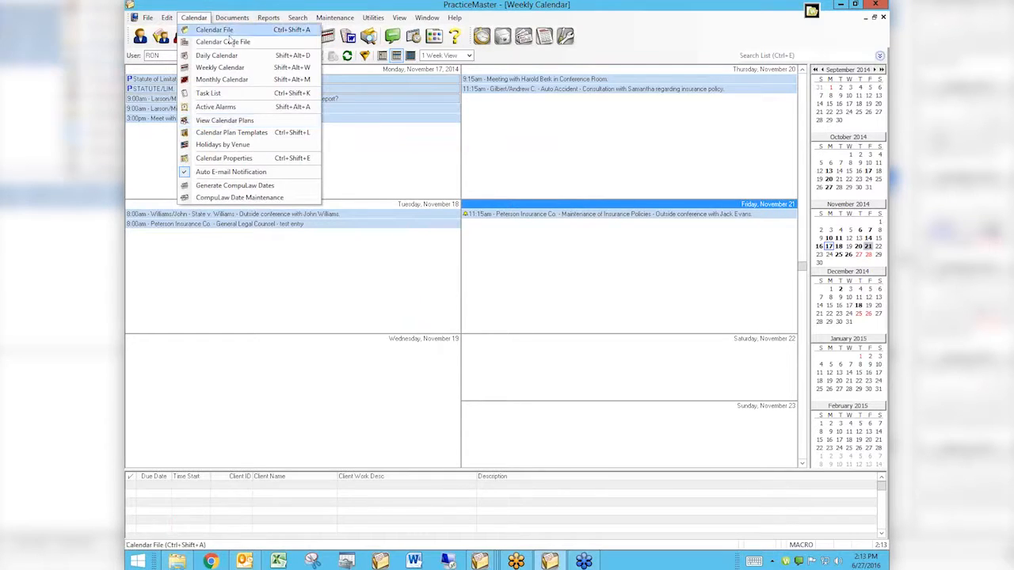
pyautogui.click(194, 18)
pyautogui.click(298, 18)
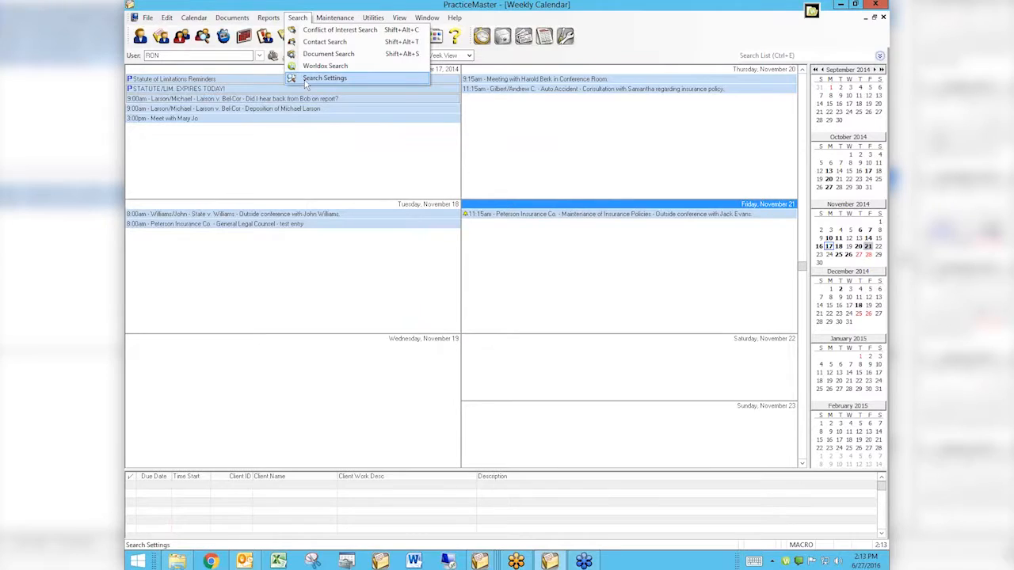
pyautogui.click(305, 81)
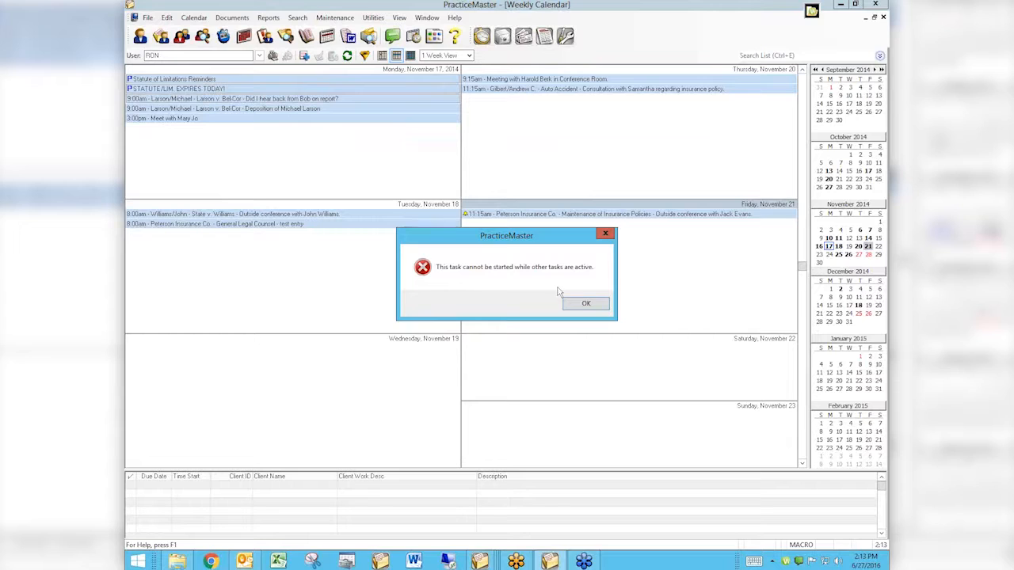
pyautogui.click(584, 306)
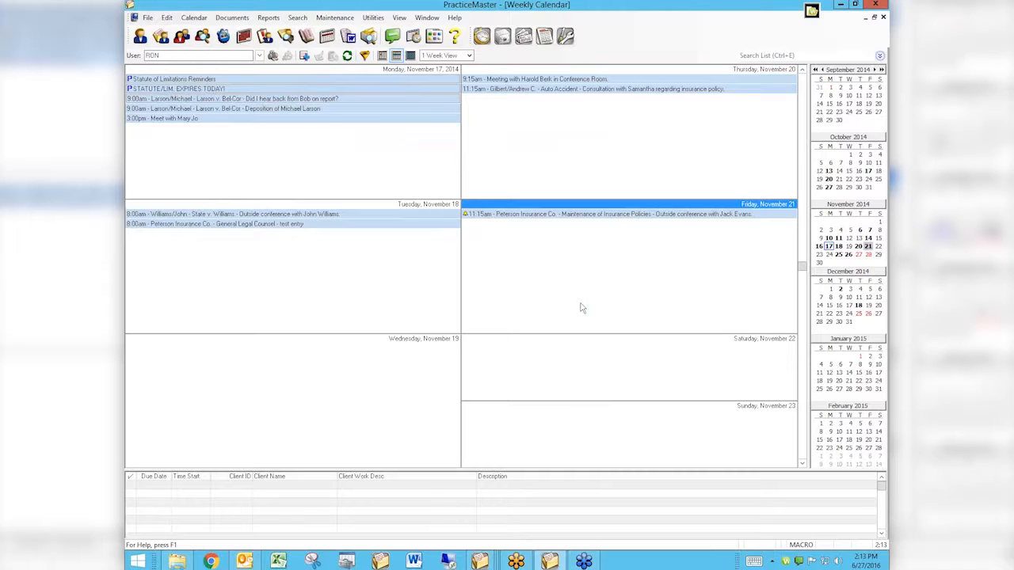
pyautogui.click(295, 19)
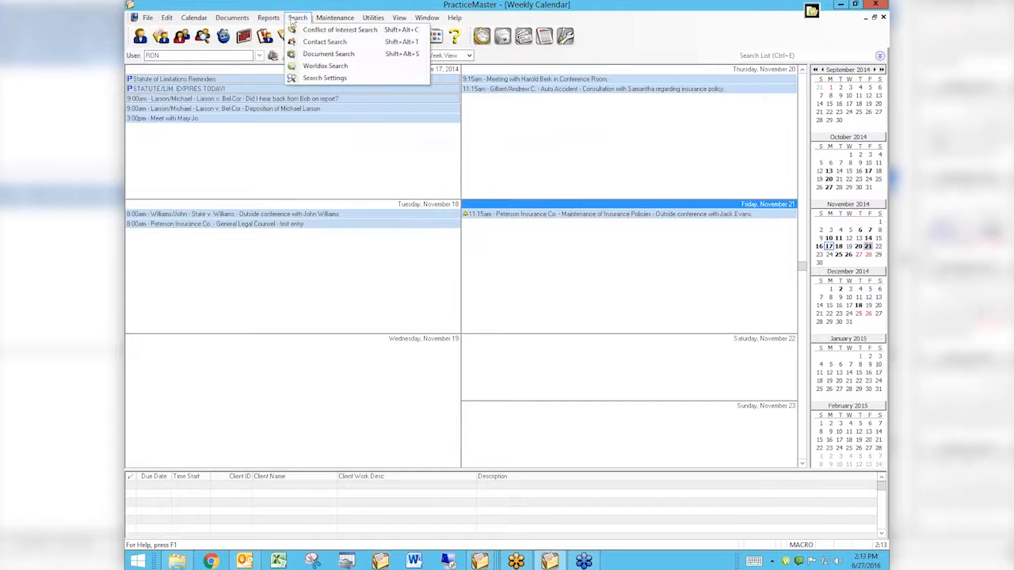
pyautogui.click(328, 79)
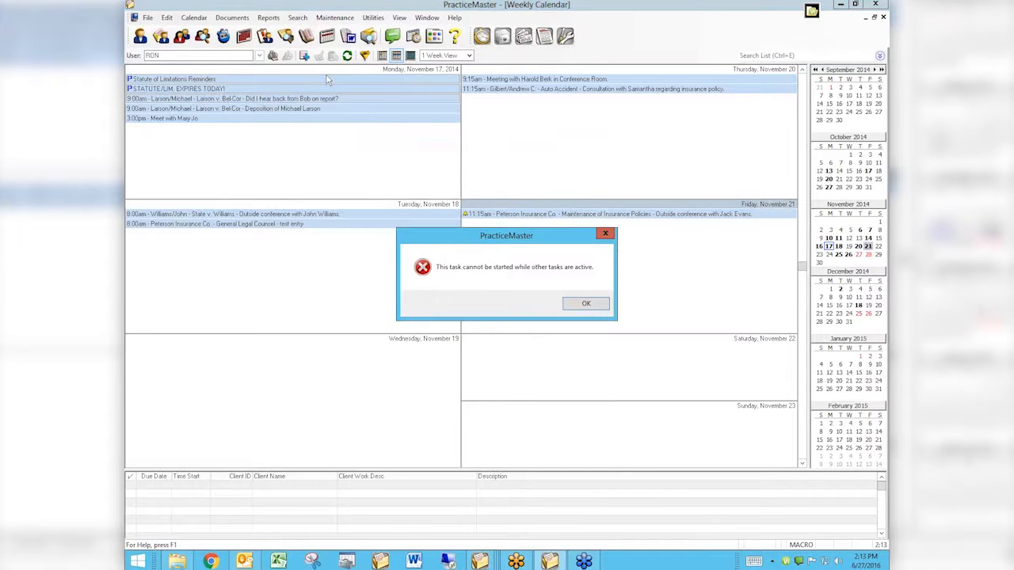
pyautogui.click(587, 303)
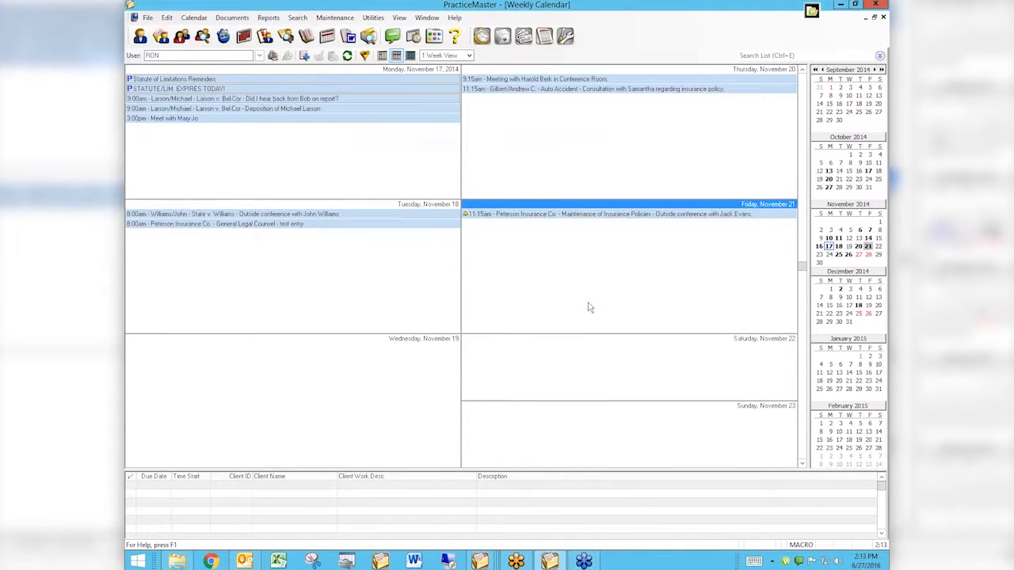
# Step: Close the weekly calendar and open the Search Settings
pyautogui.click(884, 18)
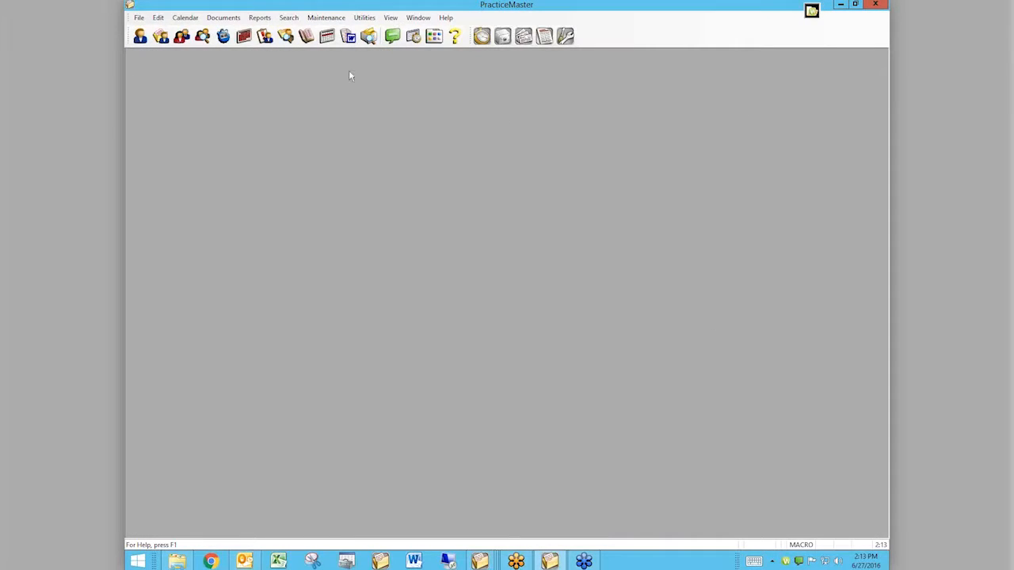
pyautogui.click(288, 18)
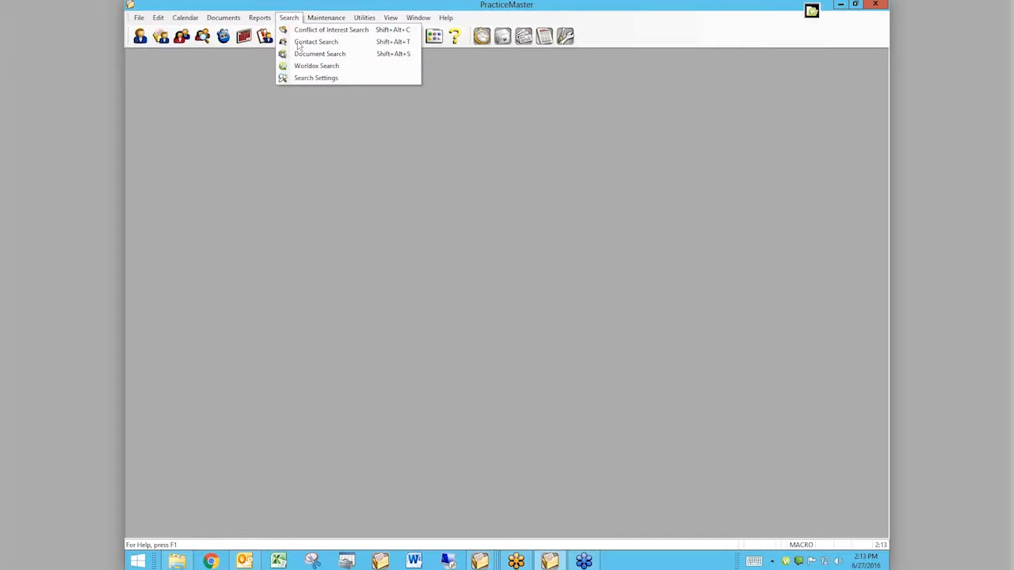
pyautogui.click(310, 78)
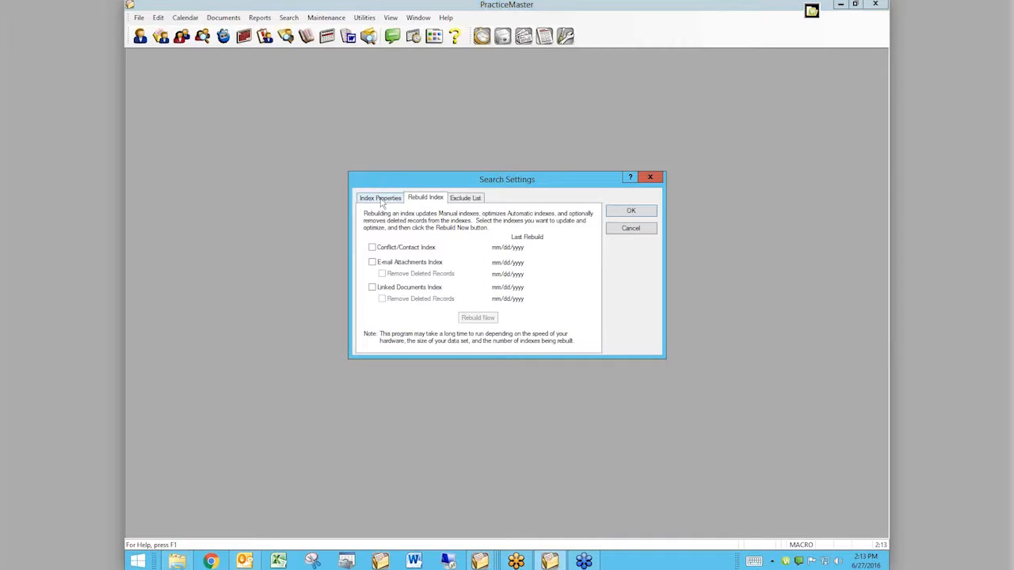
# Step: Compare the Index Properties and Rebuild Index settings, and check the update options available for Conflict/Contact Fields
pyautogui.click(381, 200)
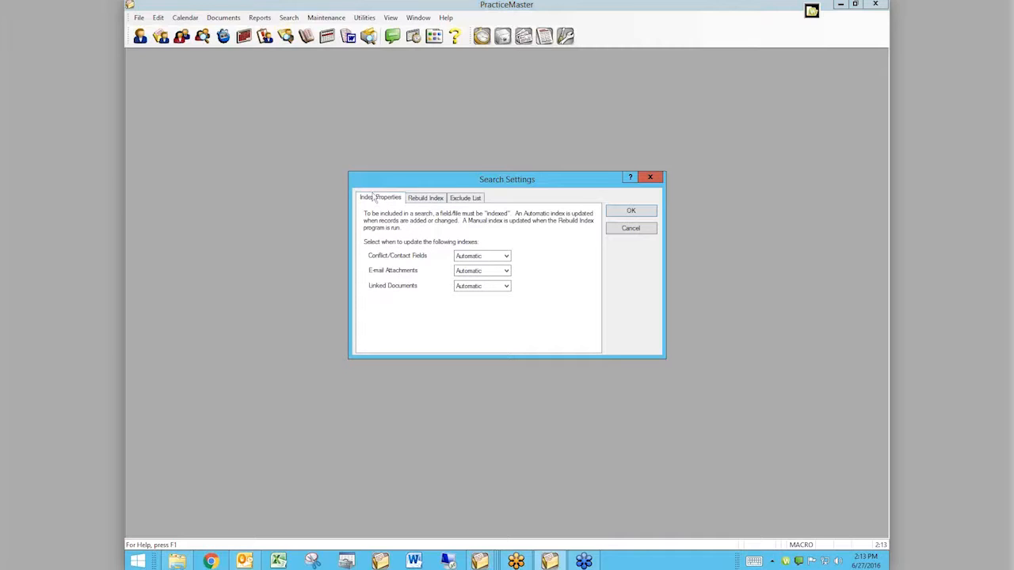
pyautogui.click(433, 201)
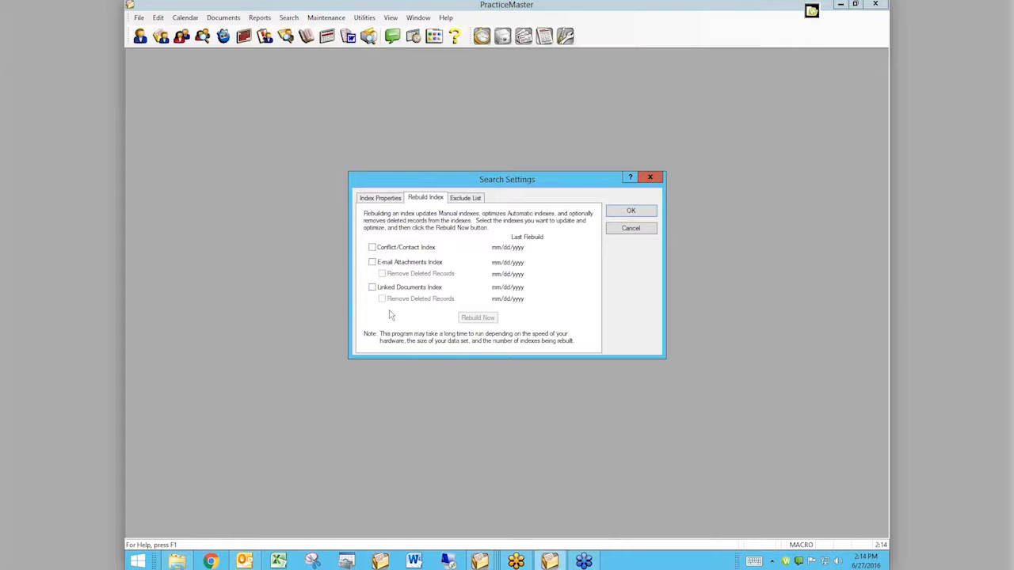
pyautogui.click(385, 201)
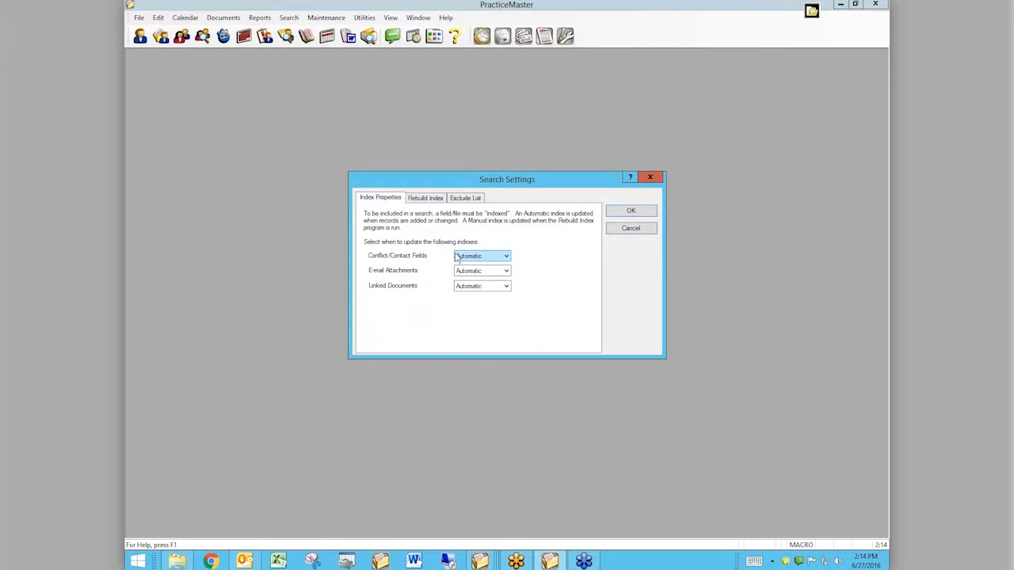
pyautogui.click(506, 257)
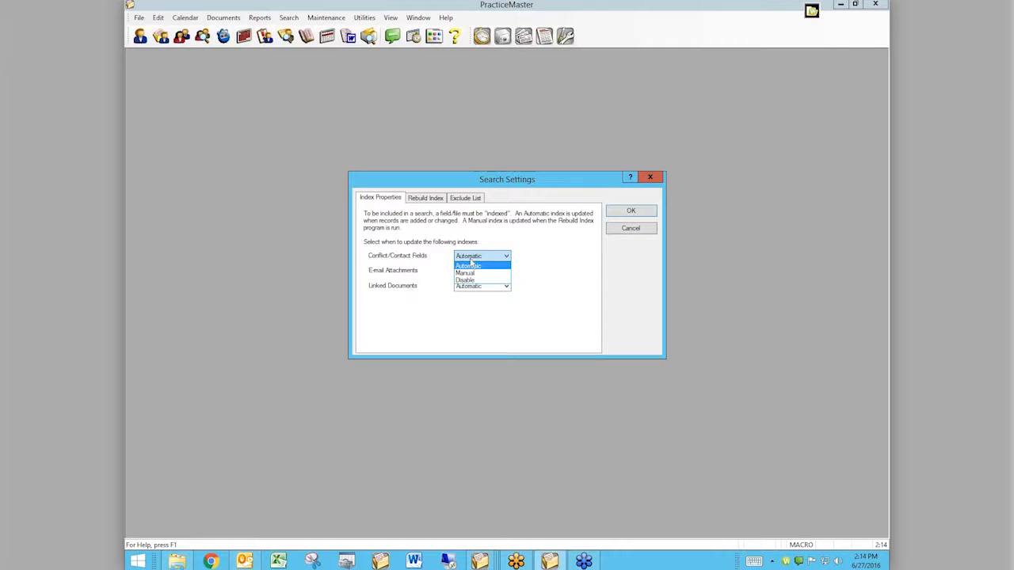
pyautogui.click(474, 270)
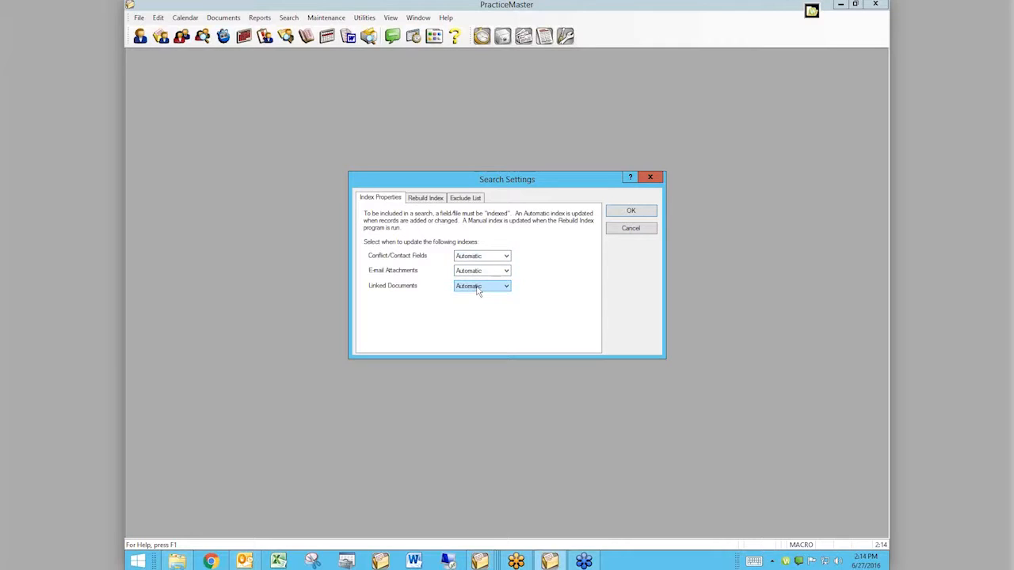
# Step: Set the update mode of the E-mail Attachments and Linked Documents indexes to Disable
pyautogui.click(507, 272)
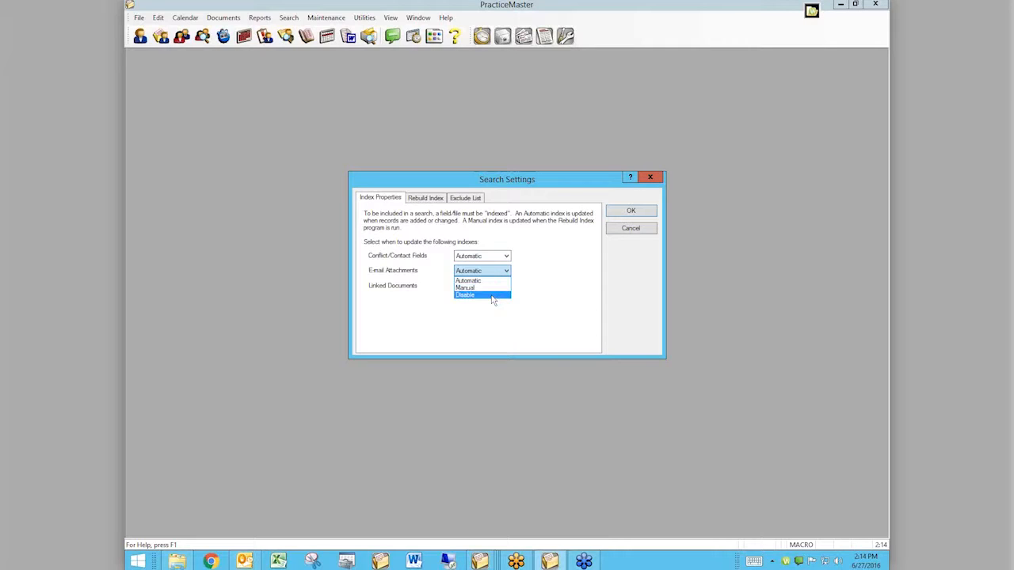
pyautogui.click(492, 295)
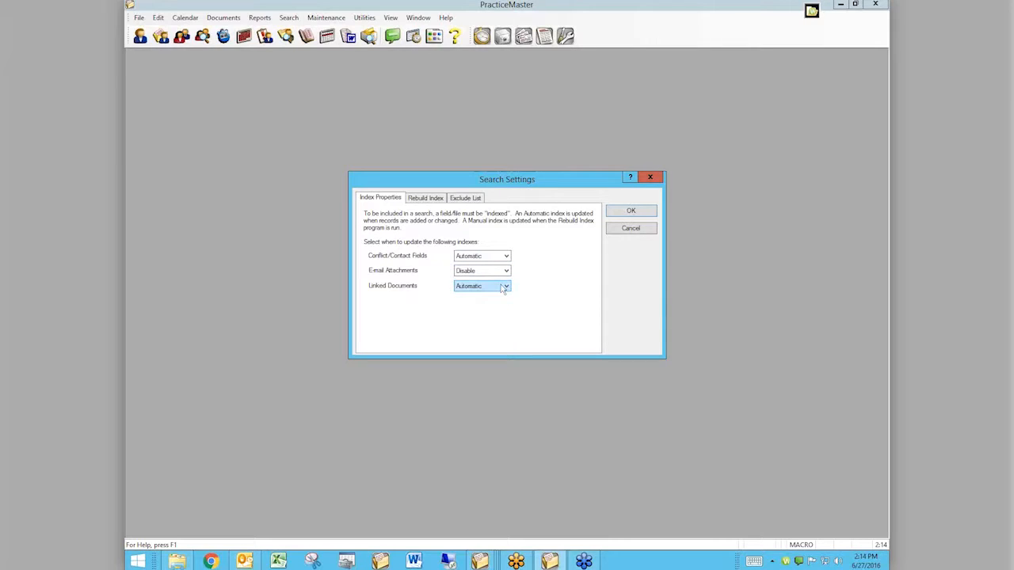
pyautogui.click(506, 288)
pyautogui.click(487, 311)
# Step: Set the E-mail Attachments and Linked Documents indexes back to Automatic updating
pyautogui.click(507, 272)
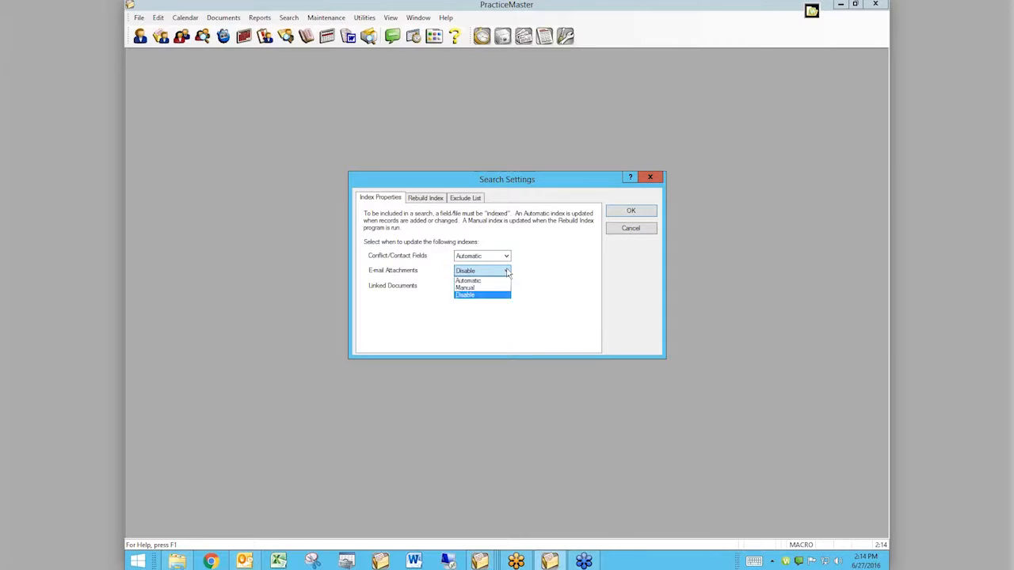
pyautogui.click(507, 272)
pyautogui.click(507, 272)
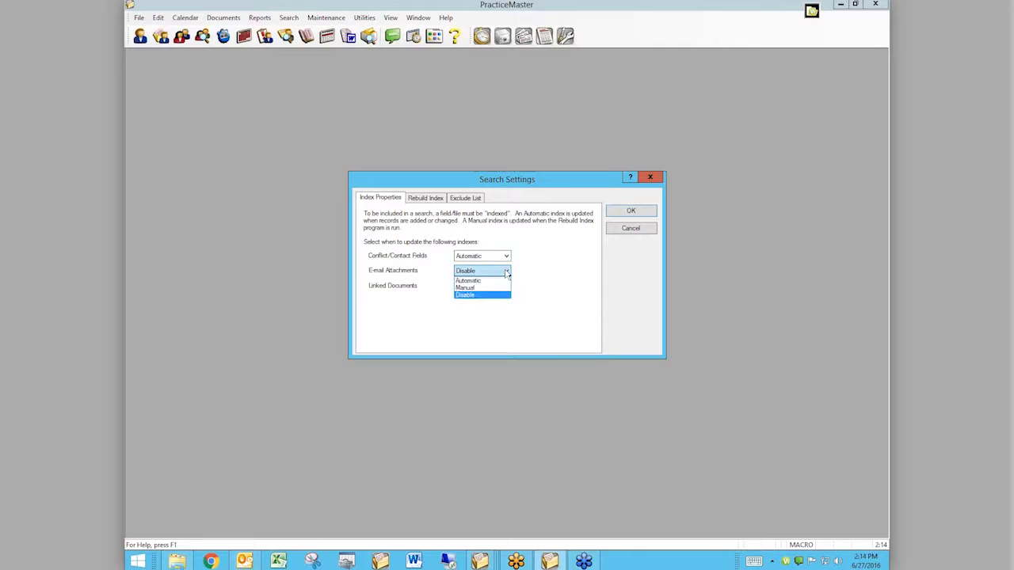
pyautogui.click(486, 281)
pyautogui.click(504, 286)
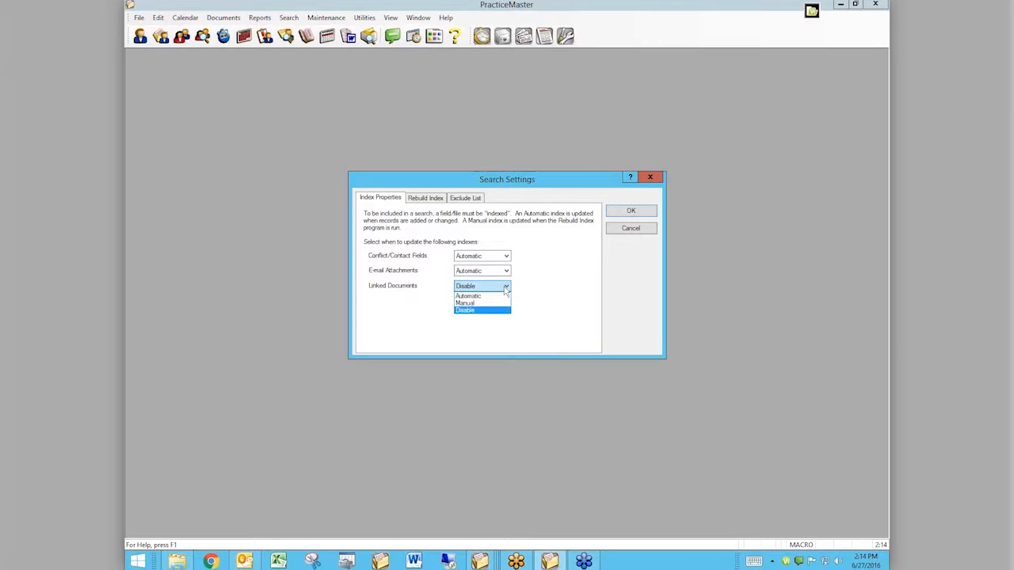
pyautogui.click(496, 298)
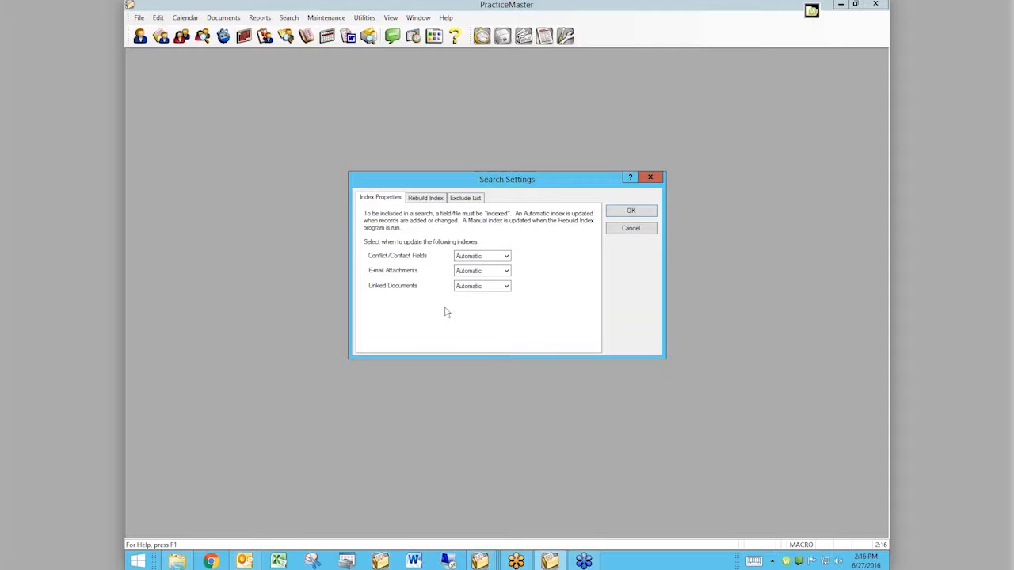
# Step: Save the index property changes while switching to the Exclude List, and select the word AGAIN there
pyautogui.click(463, 198)
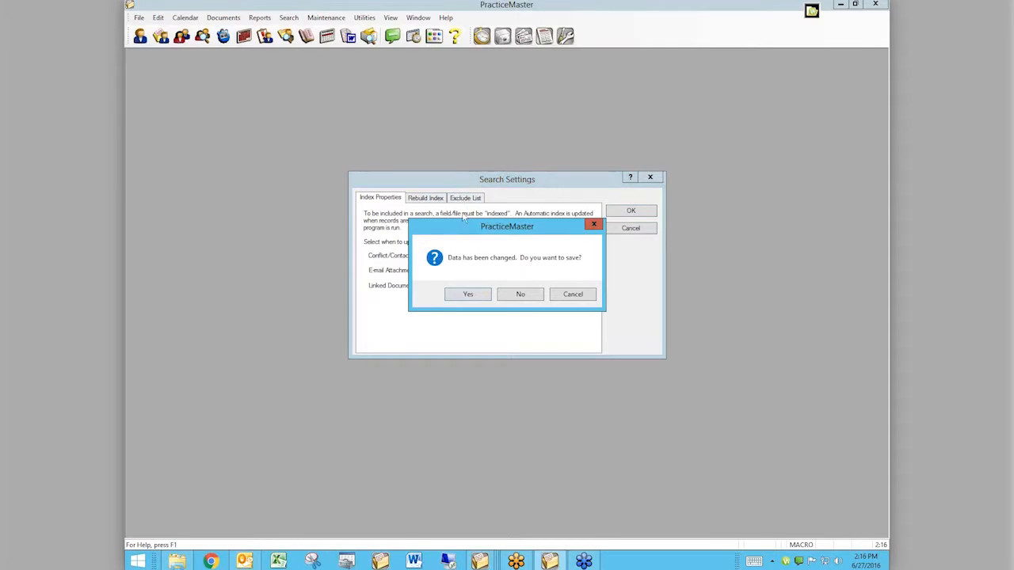
pyautogui.click(464, 296)
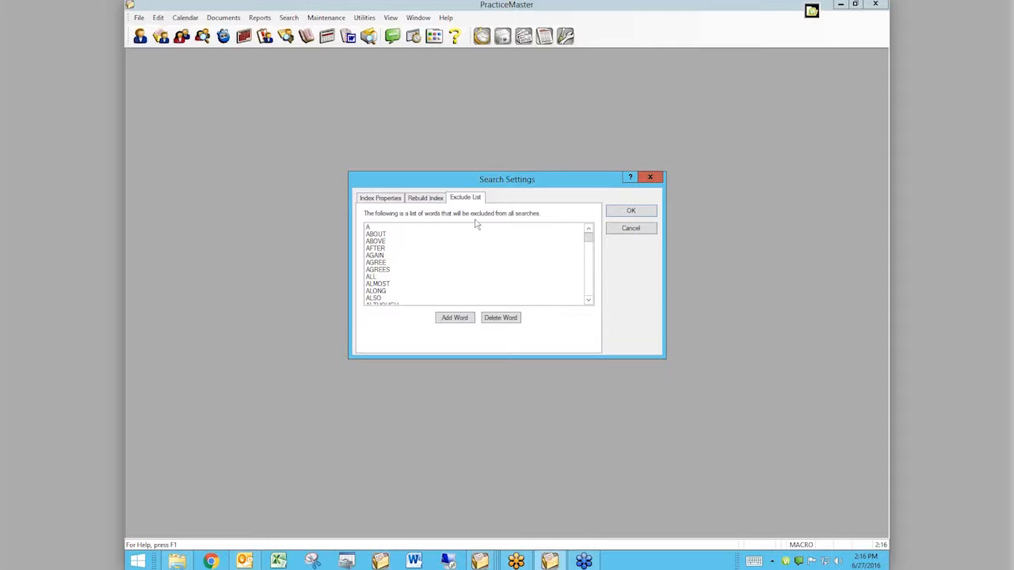
pyautogui.click(386, 259)
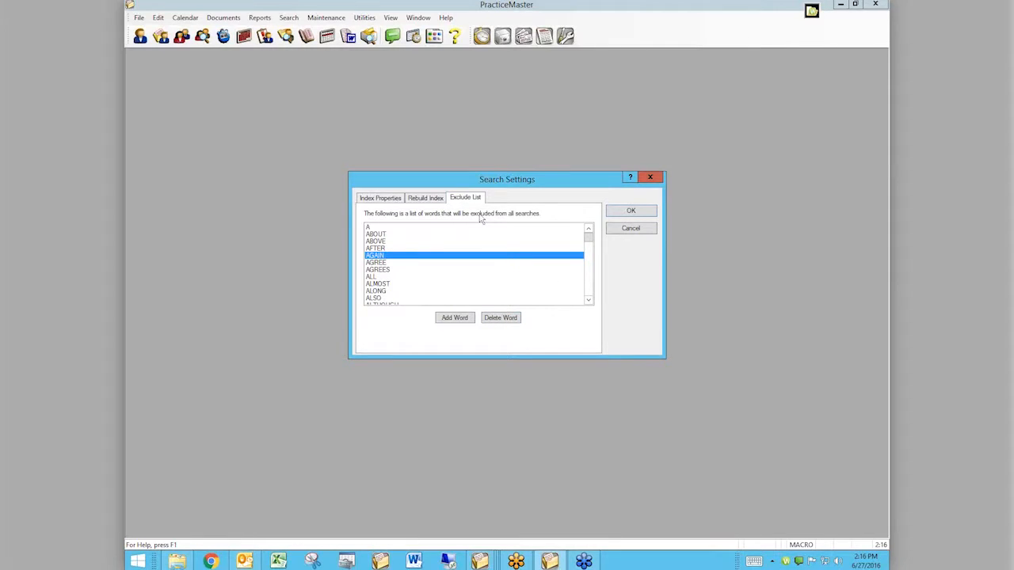
# Step: Mark the Conflict/Contact, E-mail Attachments and Linked Documents indexes for rebuilding, with deleted records removed for the latter two
pyautogui.click(428, 198)
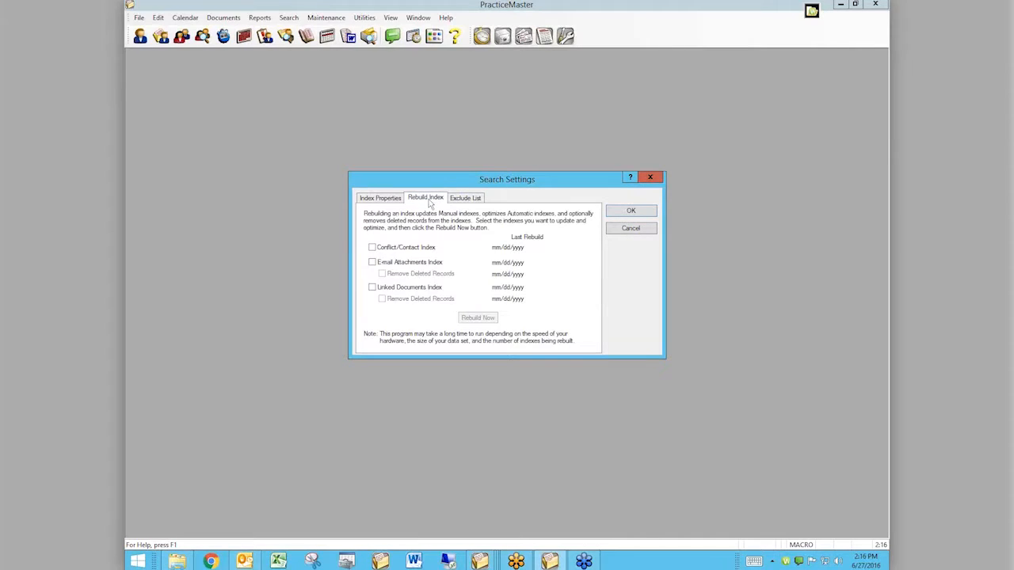
pyautogui.click(373, 248)
pyautogui.click(373, 263)
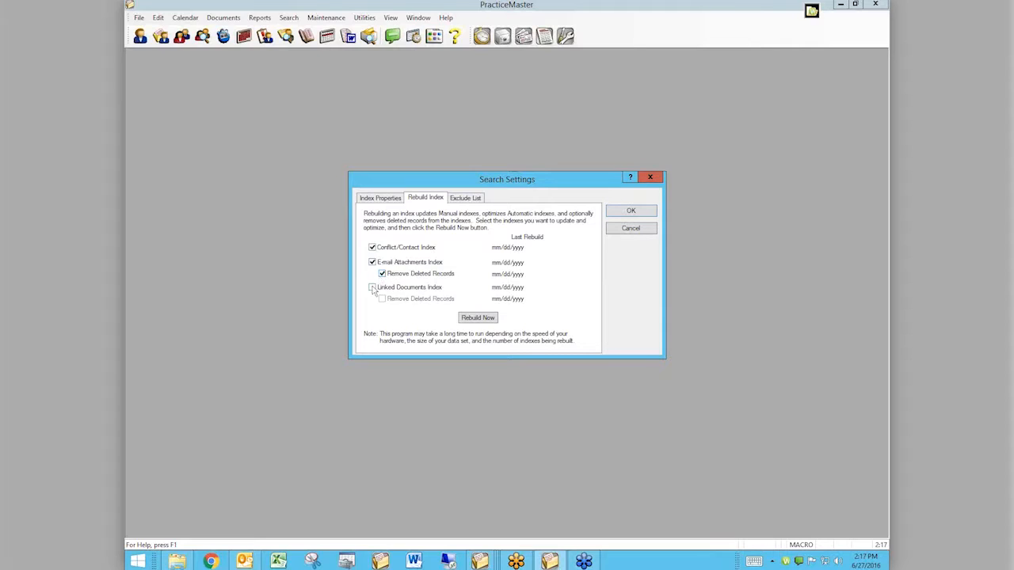
pyautogui.click(372, 287)
# Step: Recheck the Index Properties and Rebuild Index settings, and leave Search Settings without rebuilding any indexes
pyautogui.click(389, 201)
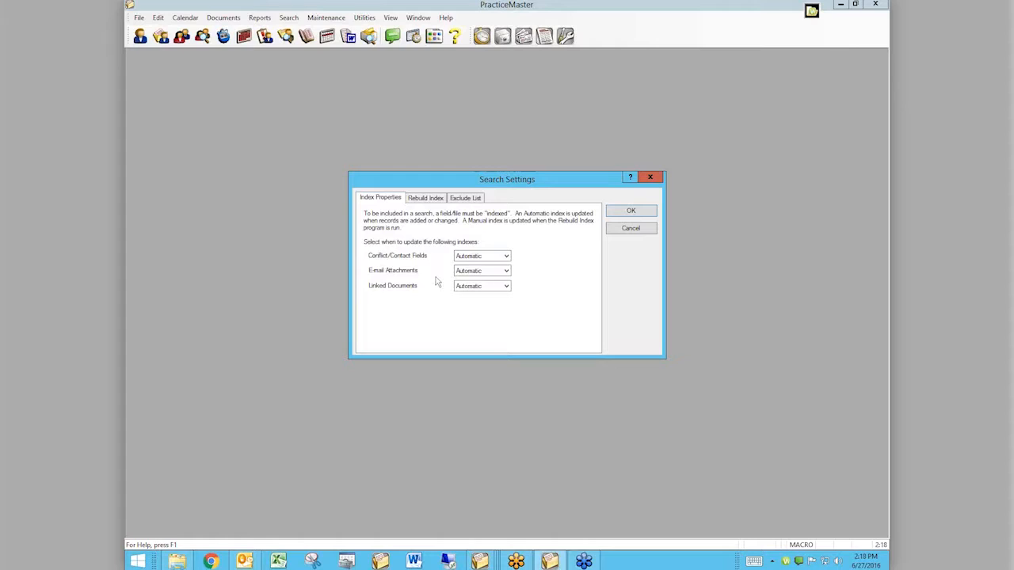
pyautogui.click(421, 200)
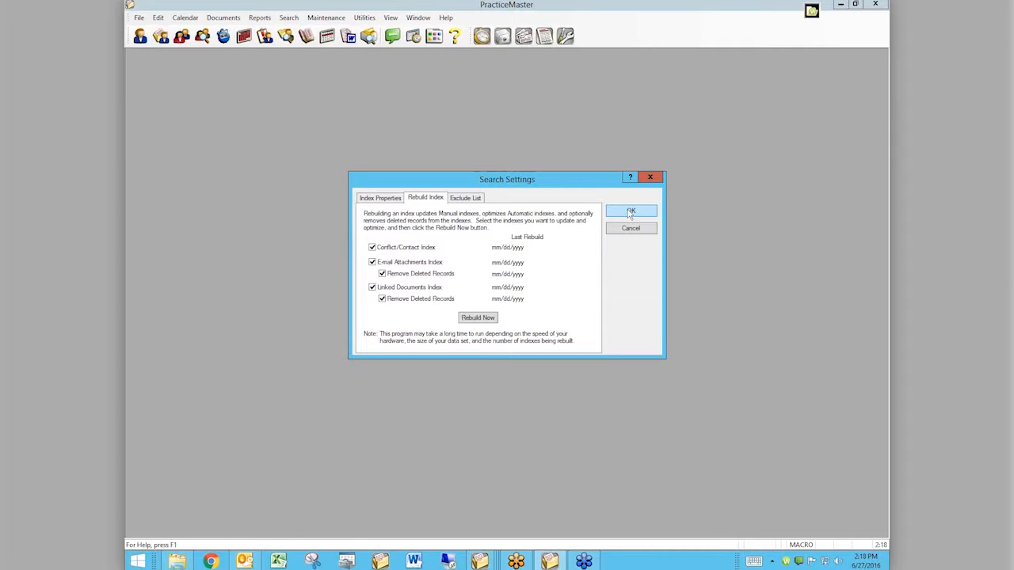
pyautogui.click(638, 229)
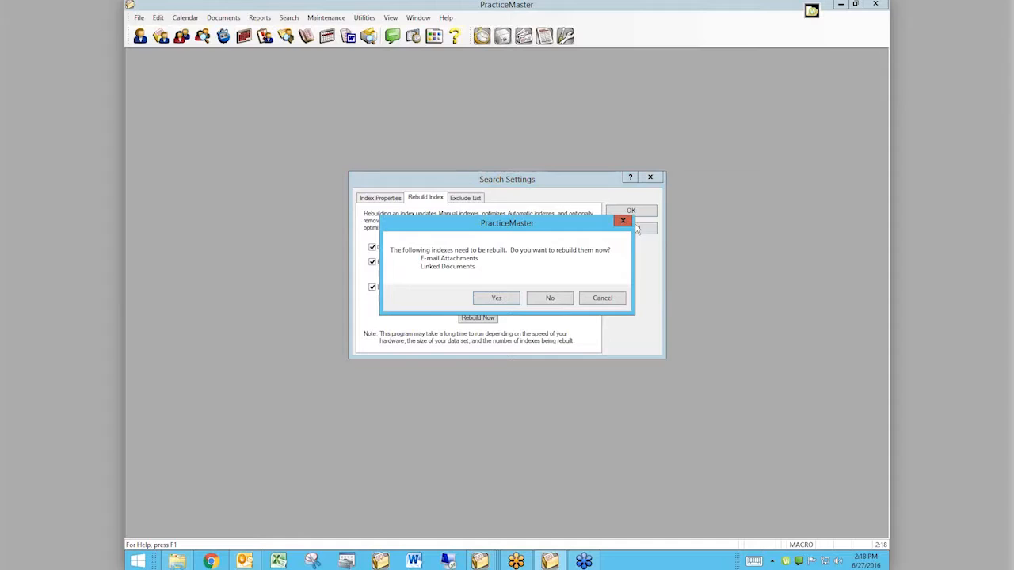
pyautogui.click(549, 298)
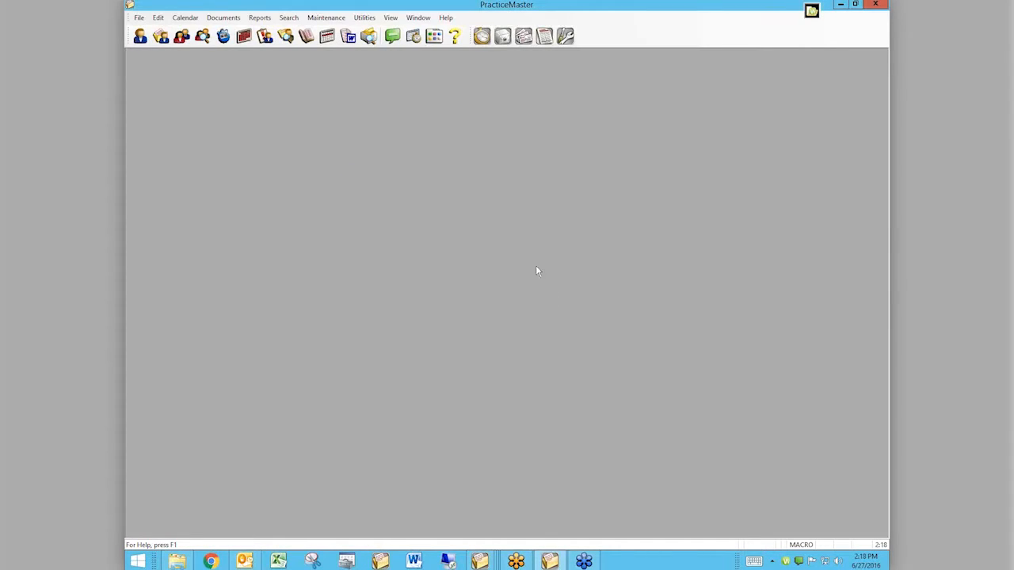
# Step: View the About PracticeMaster information to check the program's version and edition, and close it
pyautogui.click(446, 18)
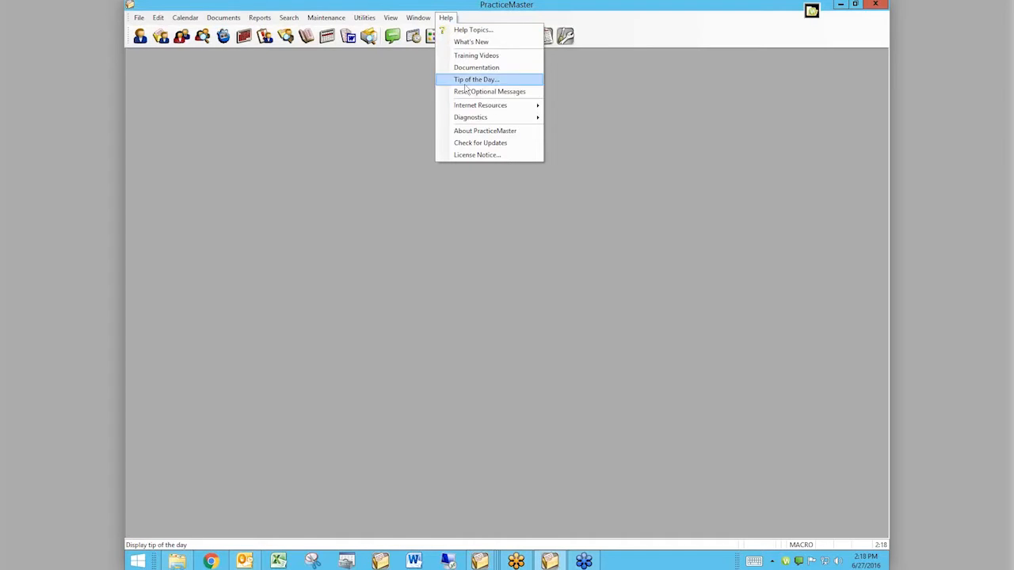
pyautogui.click(469, 133)
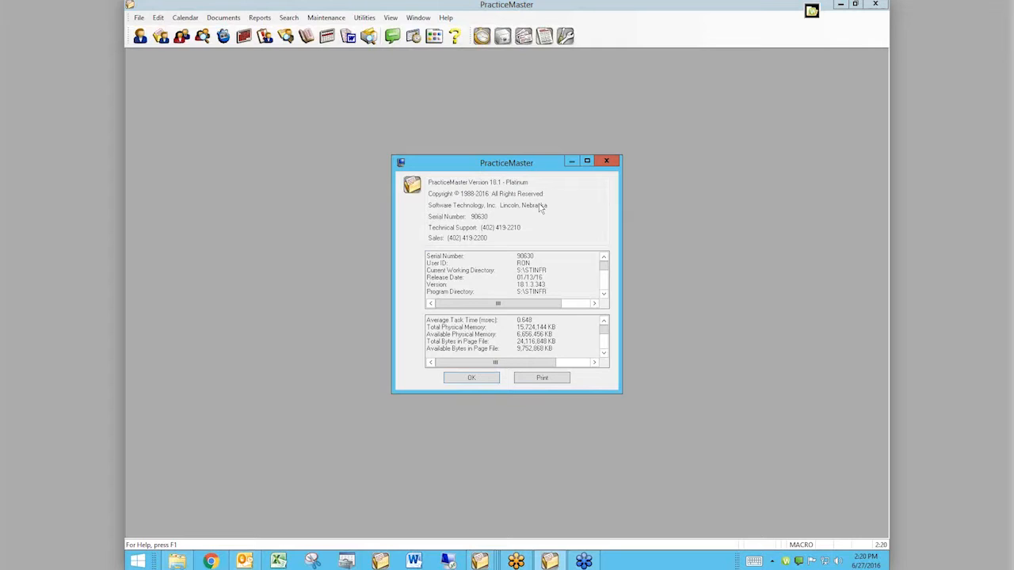
pyautogui.click(471, 378)
# Step: Switch to Chrome and open the website attorneycomputersystems.com
pyautogui.click(210, 560)
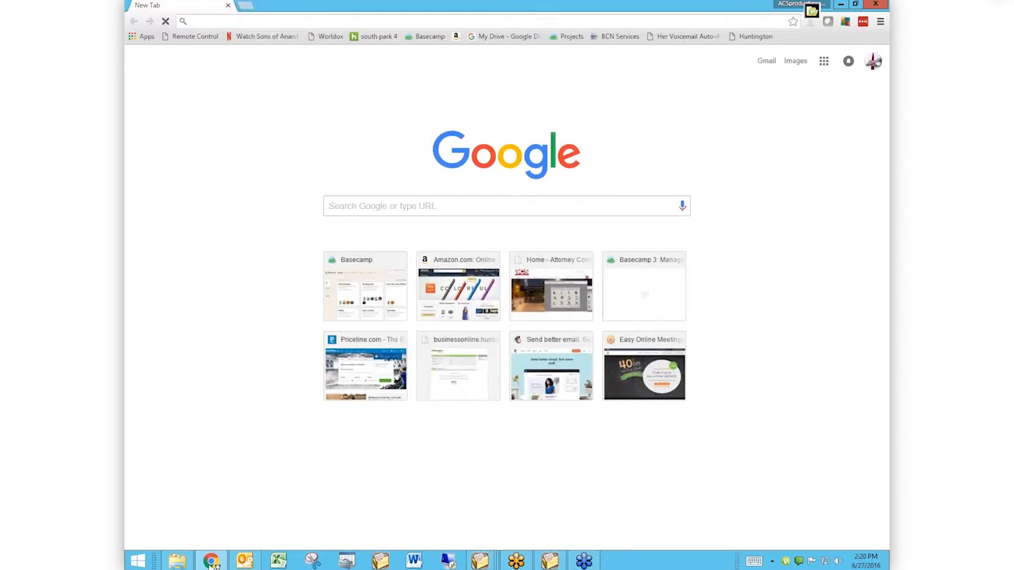
pyautogui.write('att')
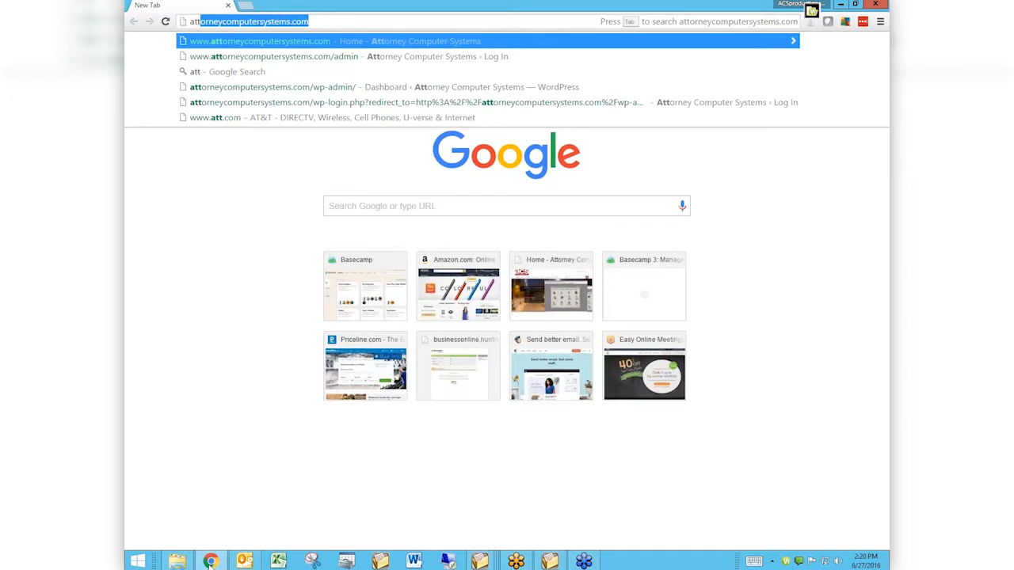
pyautogui.press('Return')
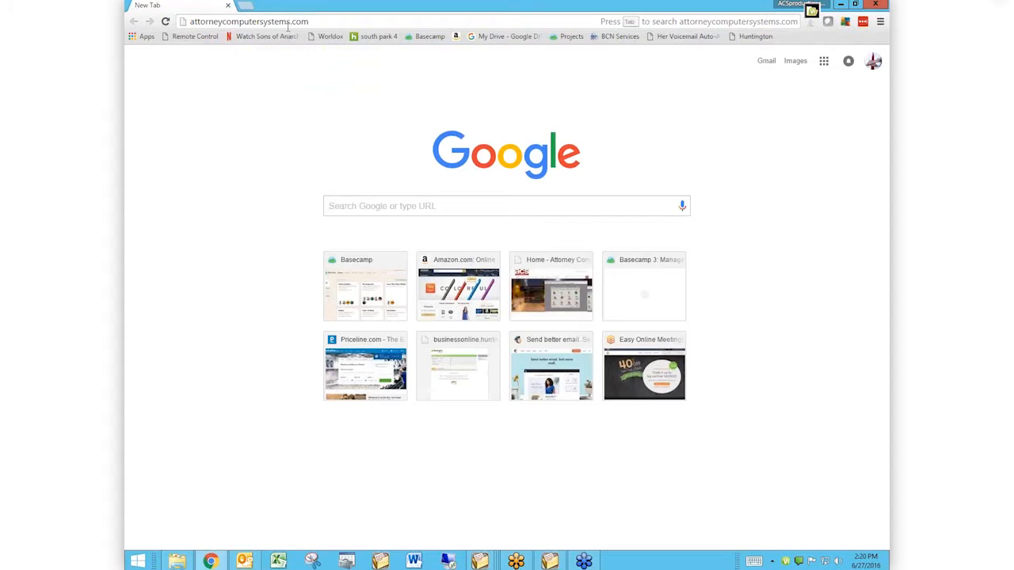
pyautogui.click(321, 20)
pyautogui.press('Return')
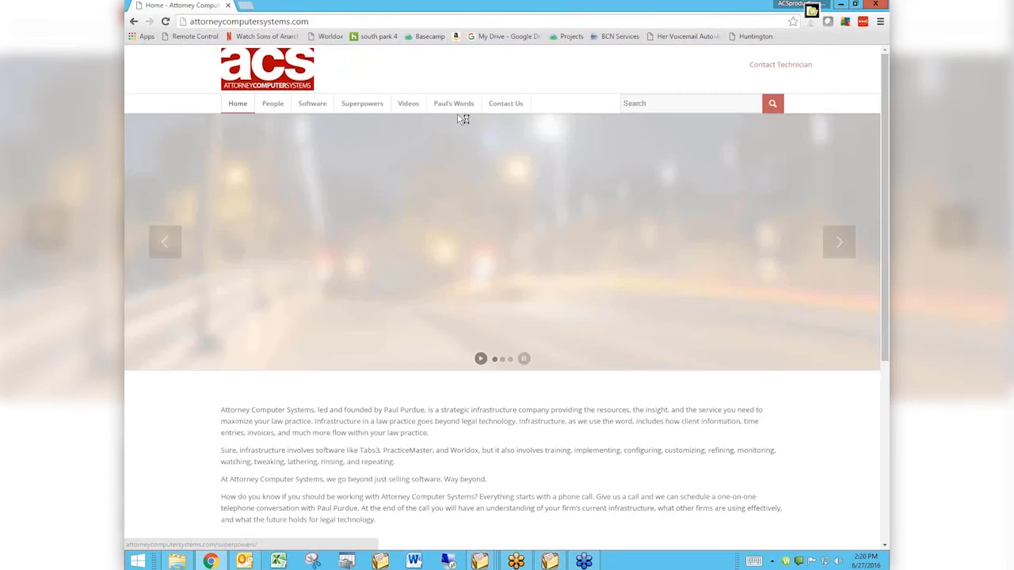
# Step: Open the website's PracticeMaster Virtual User Group Meetings video page and look through the upcoming and past sessions
pyautogui.moveTo(408, 103)
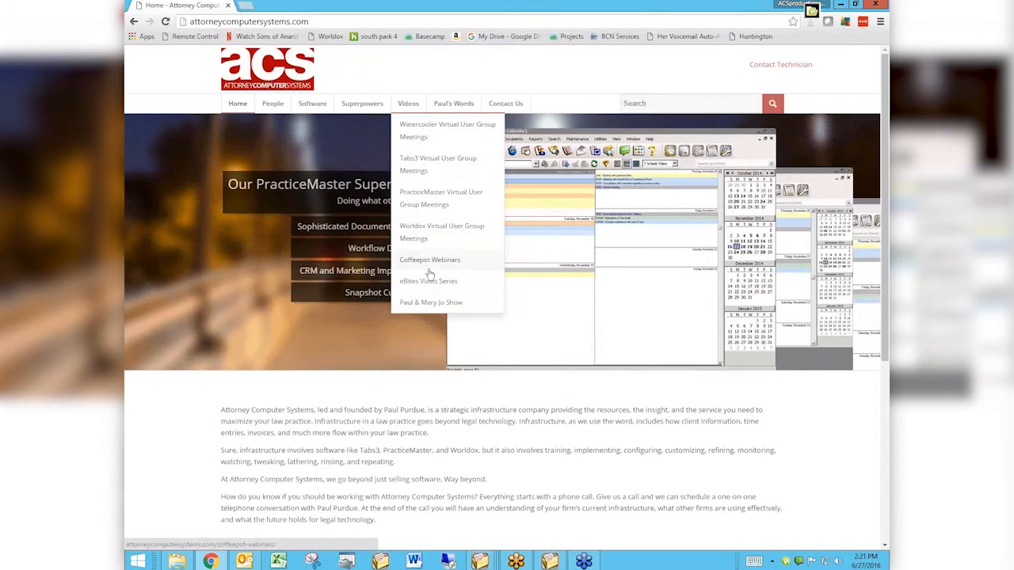
pyautogui.click(432, 202)
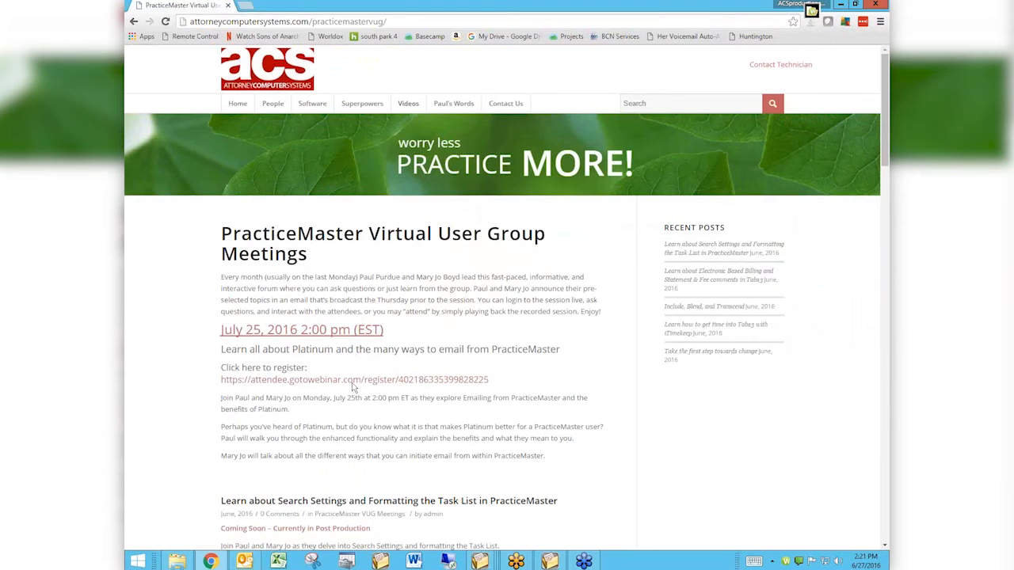
pyautogui.scroll(-3, 353, 387)
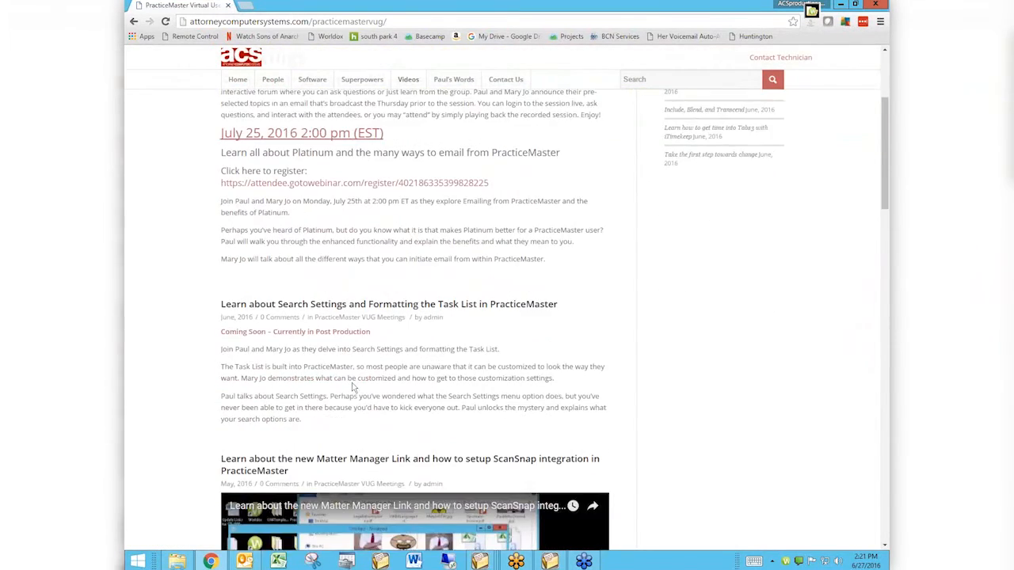
pyautogui.scroll(-2, 354, 388)
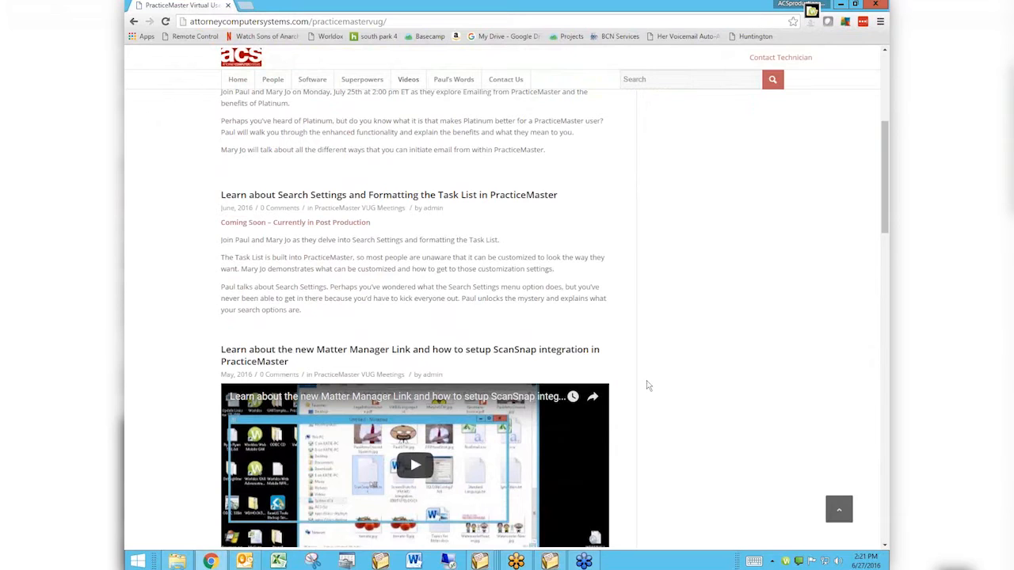
pyautogui.scroll(-2, 648, 387)
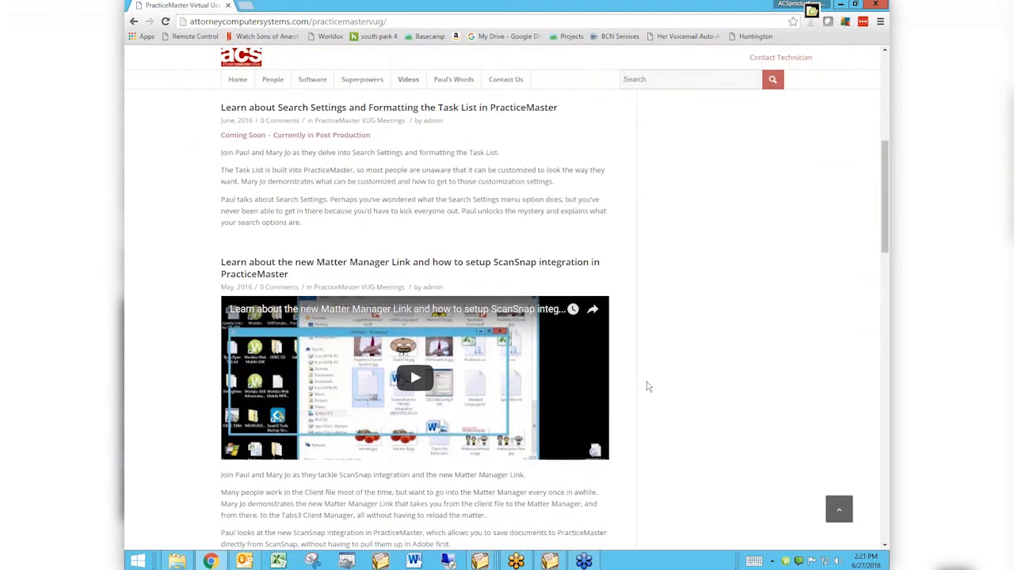
pyautogui.scroll(-3, 648, 387)
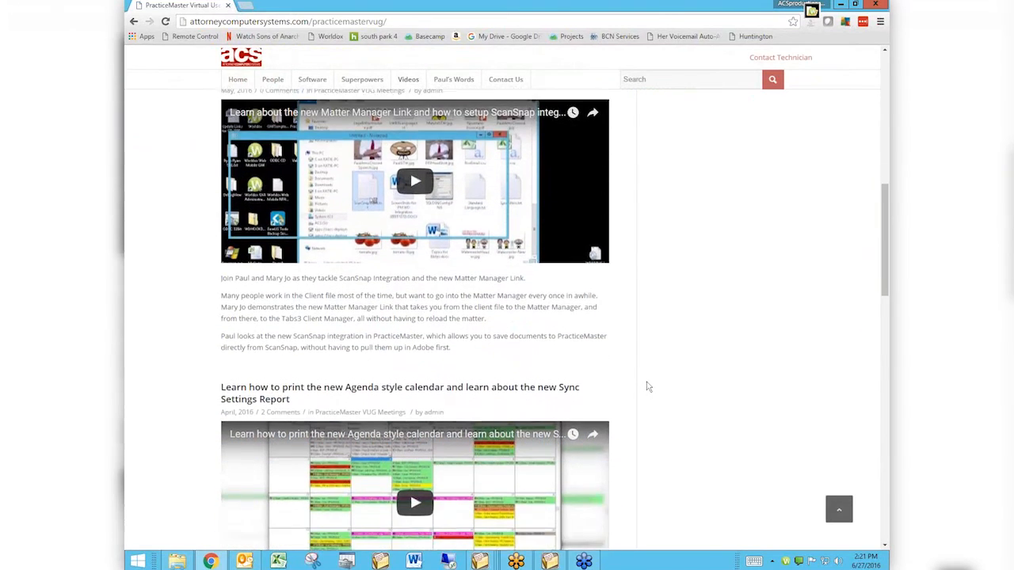
pyautogui.scroll(-1, 648, 386)
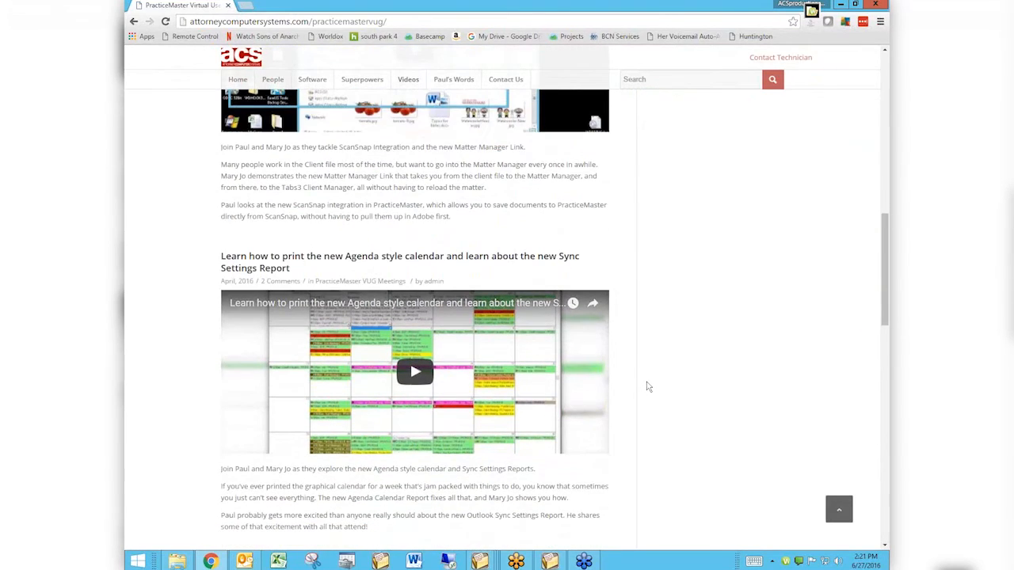